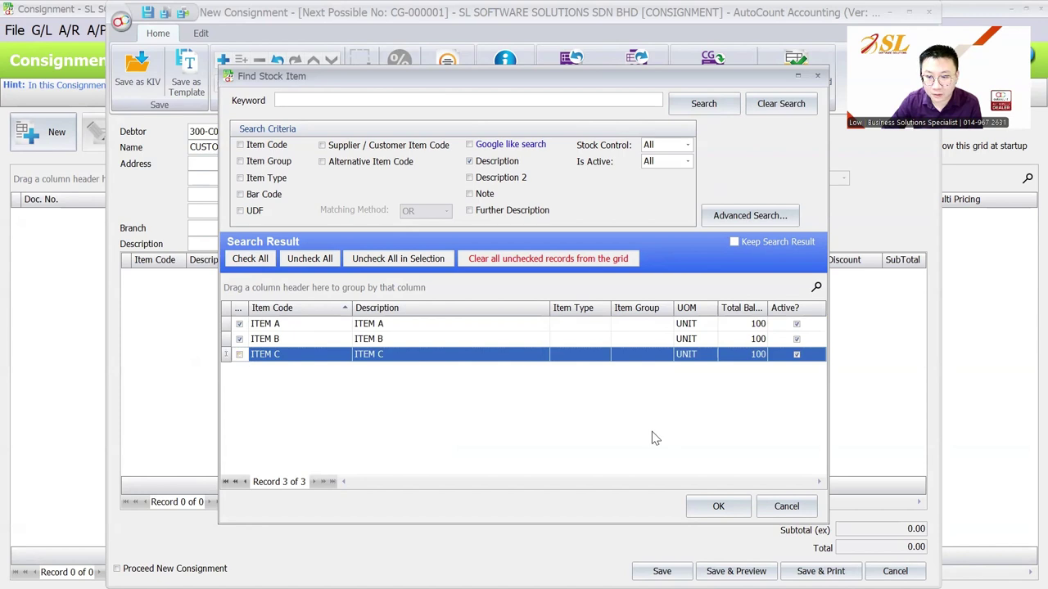
# Add ITEM A and ITEM B to the new consignment and set each item's quantity to 30
pyautogui.click(705, 509)
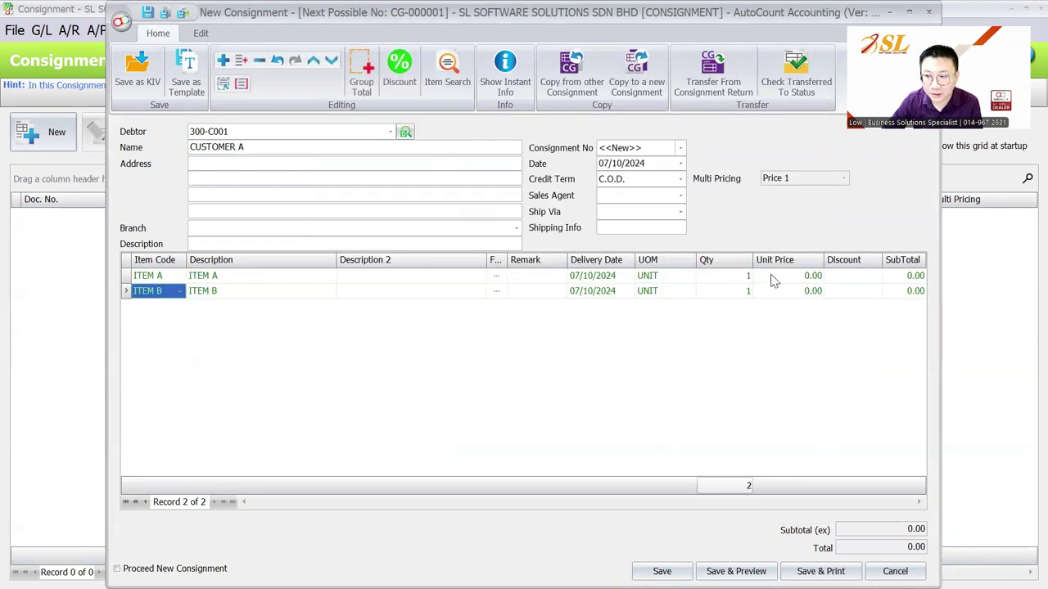
pyautogui.click(747, 277)
pyautogui.write('3')
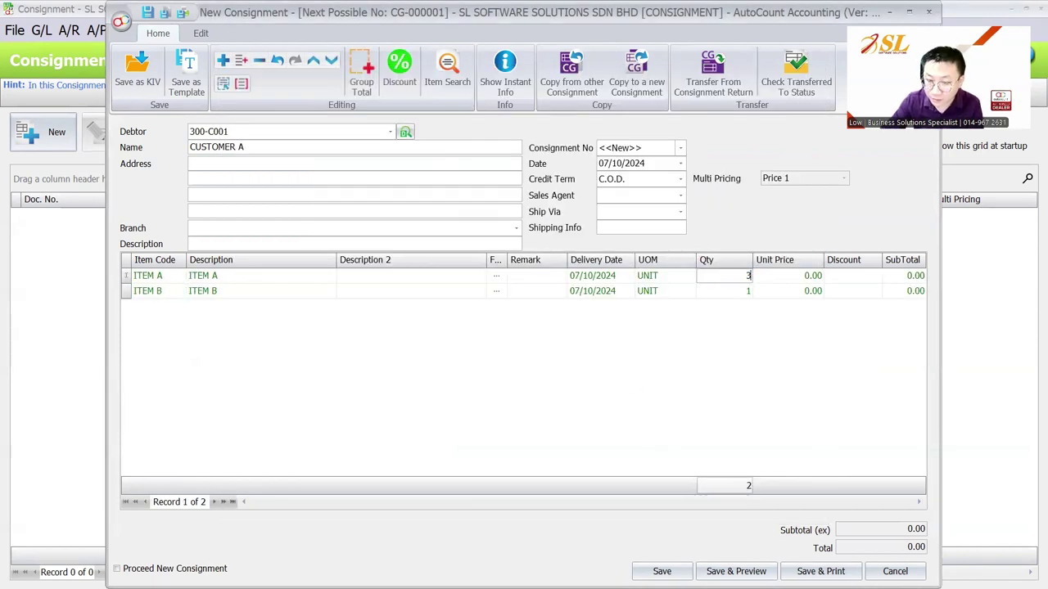
pyautogui.write('0')
pyautogui.press('Down')
pyautogui.write('30')
pyautogui.press('Tab')
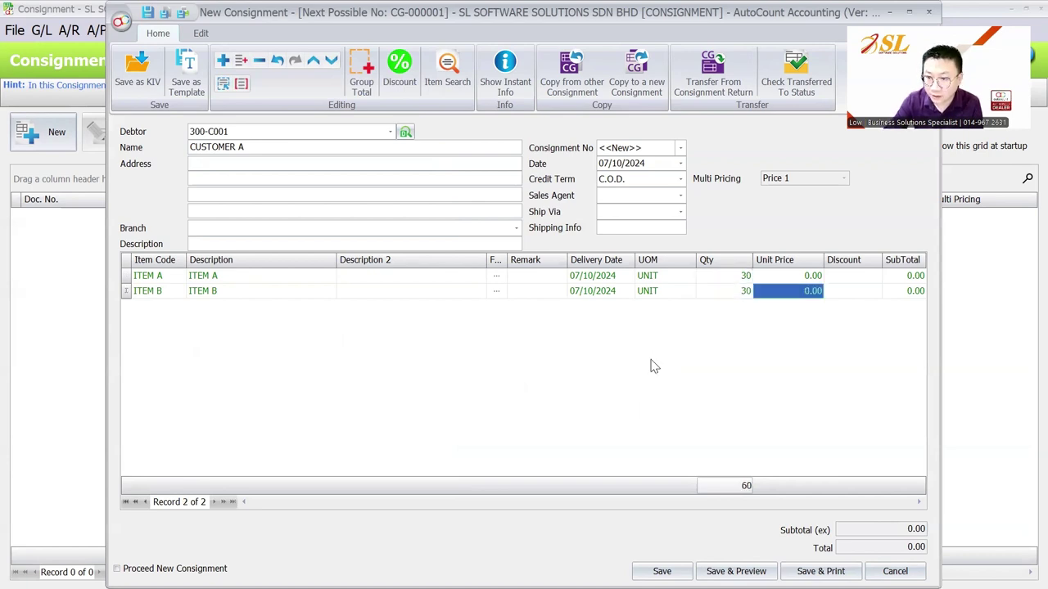
# Set the unit price of ITEM A and ITEM B to 10 each and save the consignment
pyautogui.press('Up')
pyautogui.write('10')
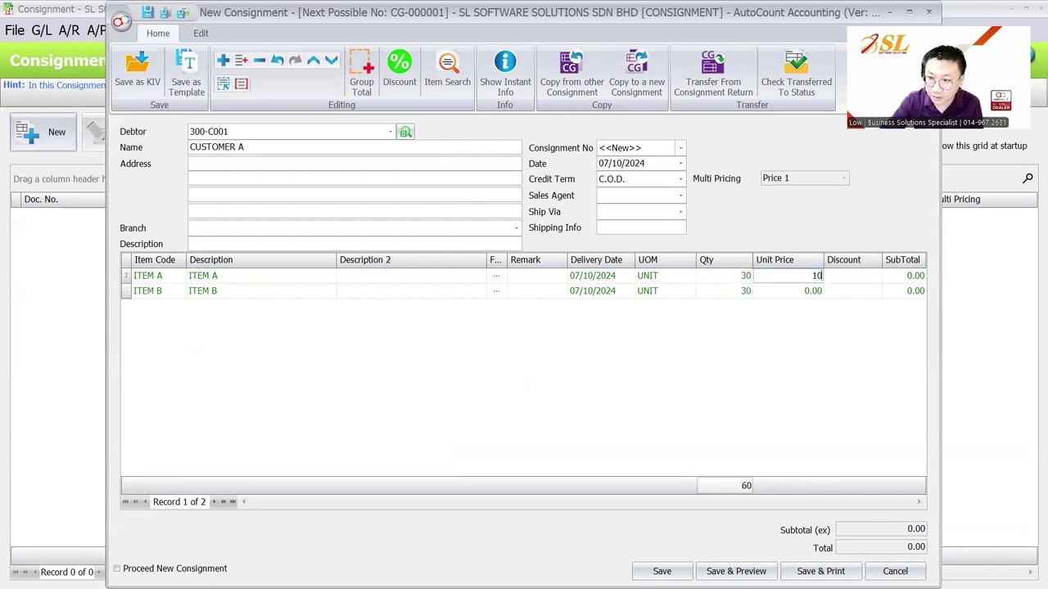
pyautogui.press('Down')
pyautogui.write('10')
pyautogui.press('Tab')
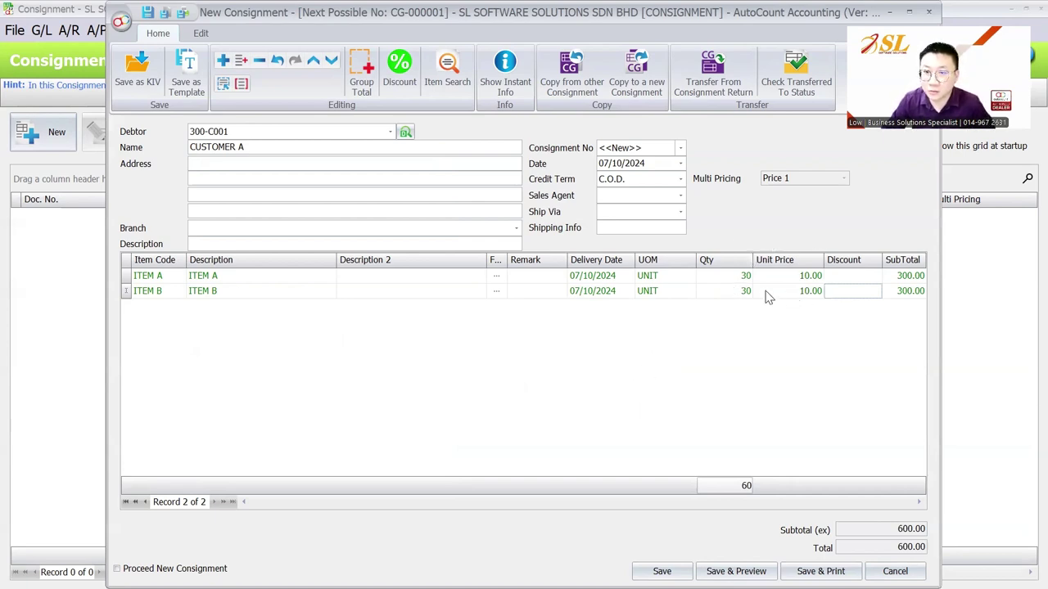
pyautogui.click(662, 571)
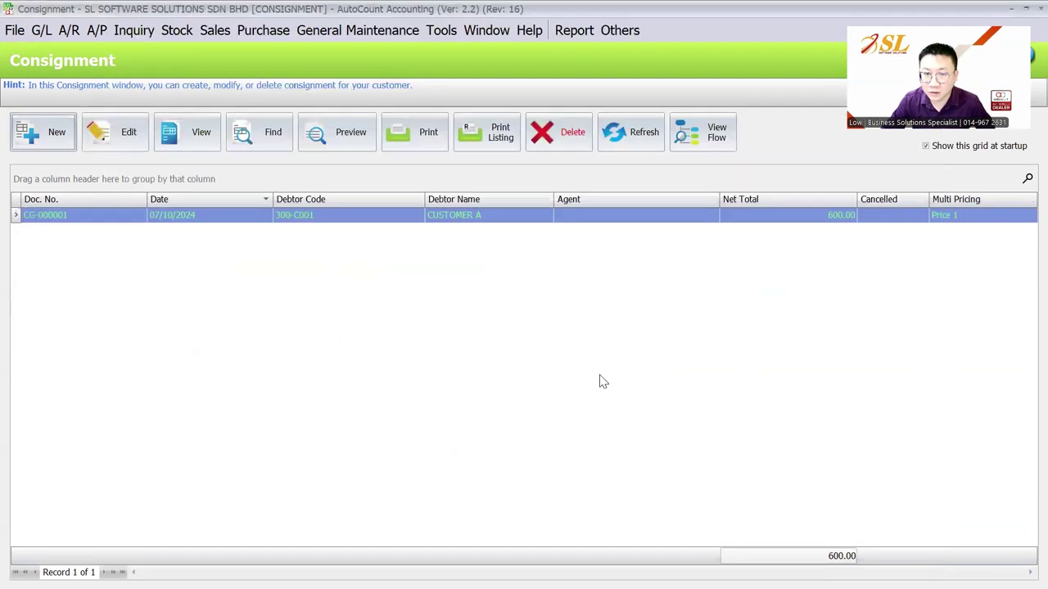
# Preview the saved consignment's printed note, check it from header to footer, and close the preview
pyautogui.click(358, 137)
pyautogui.click(671, 416)
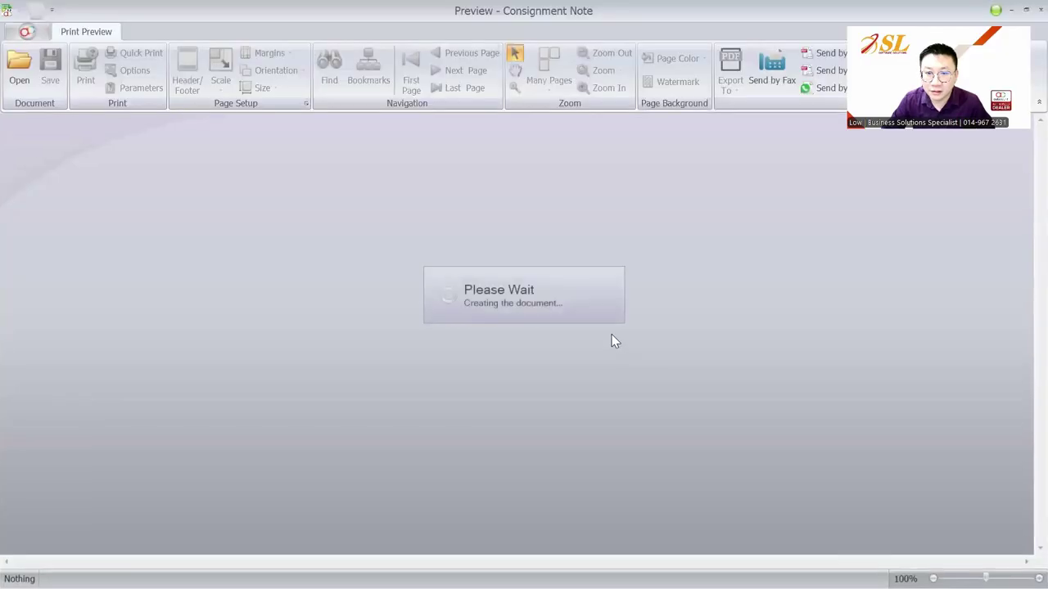
pyautogui.scroll(-3, 614, 341)
pyautogui.scroll(-3, 609, 341)
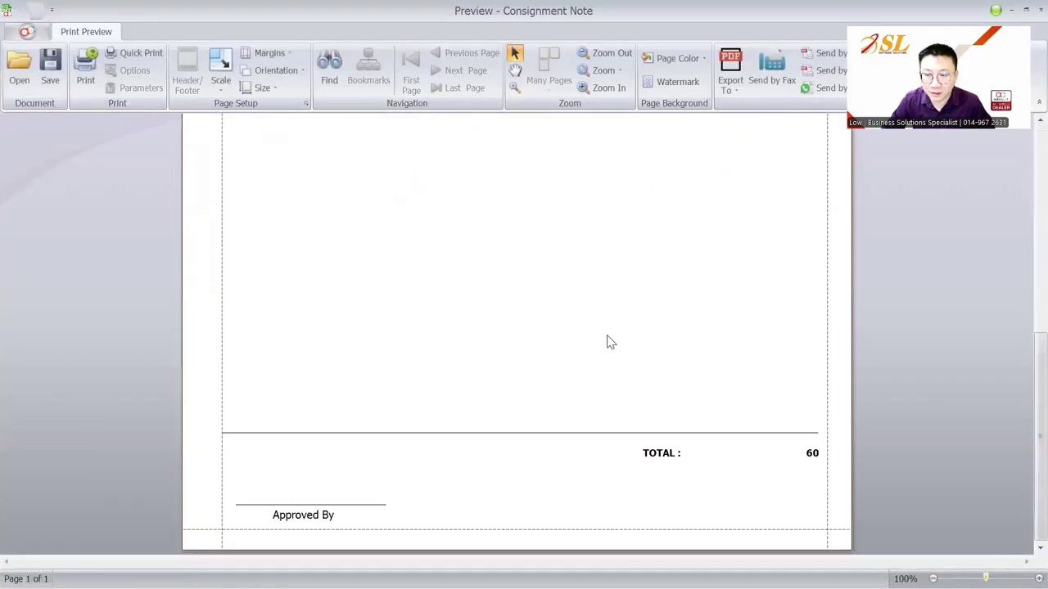
pyautogui.scroll(6, 608, 343)
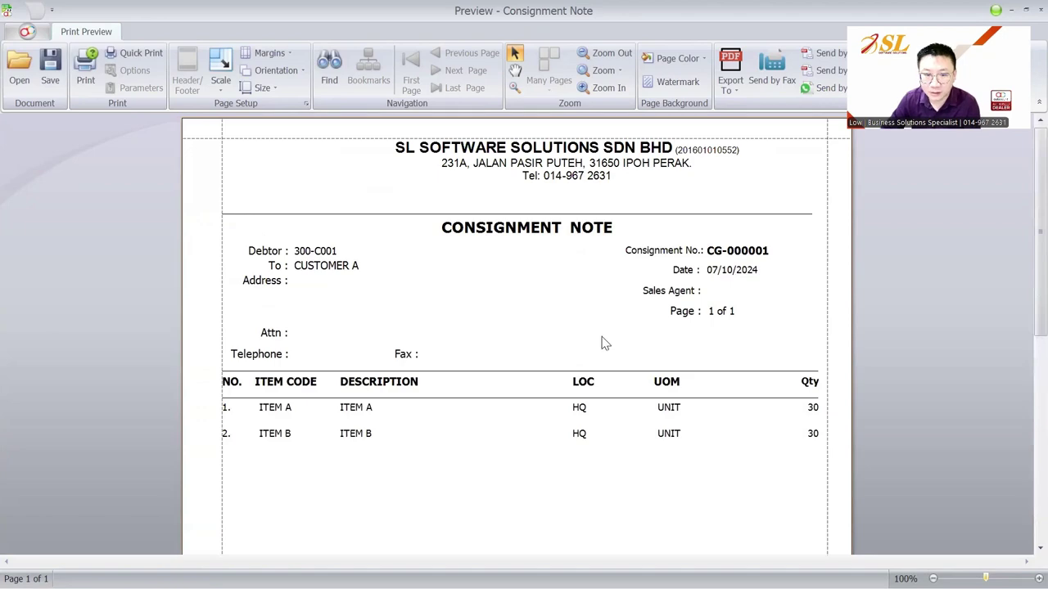
pyautogui.press('Escape')
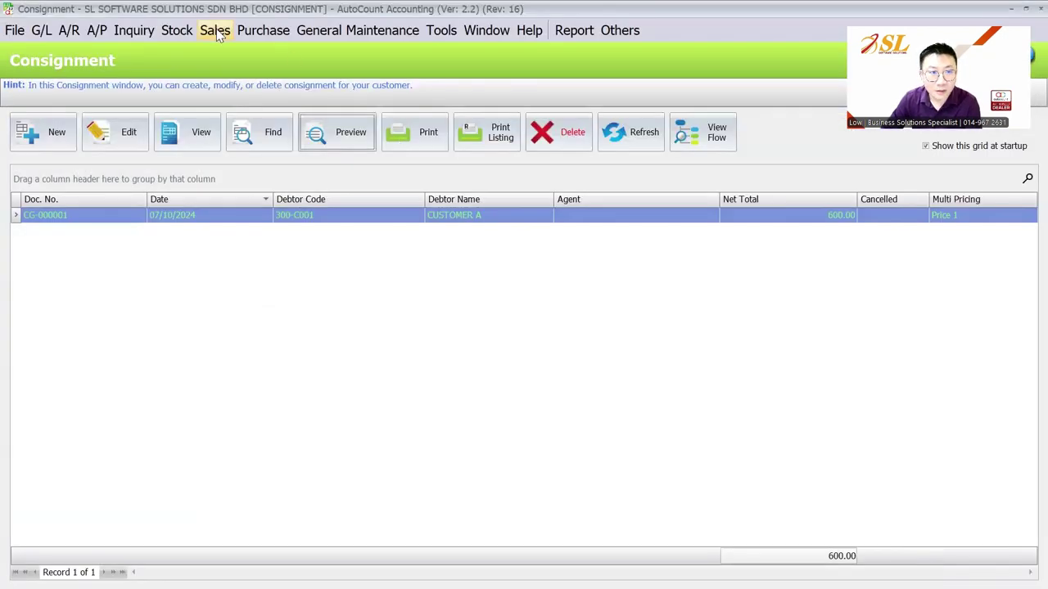
# Run the Stock Balance Report for all items and check its additional filter options without changing them
pyautogui.click(185, 31)
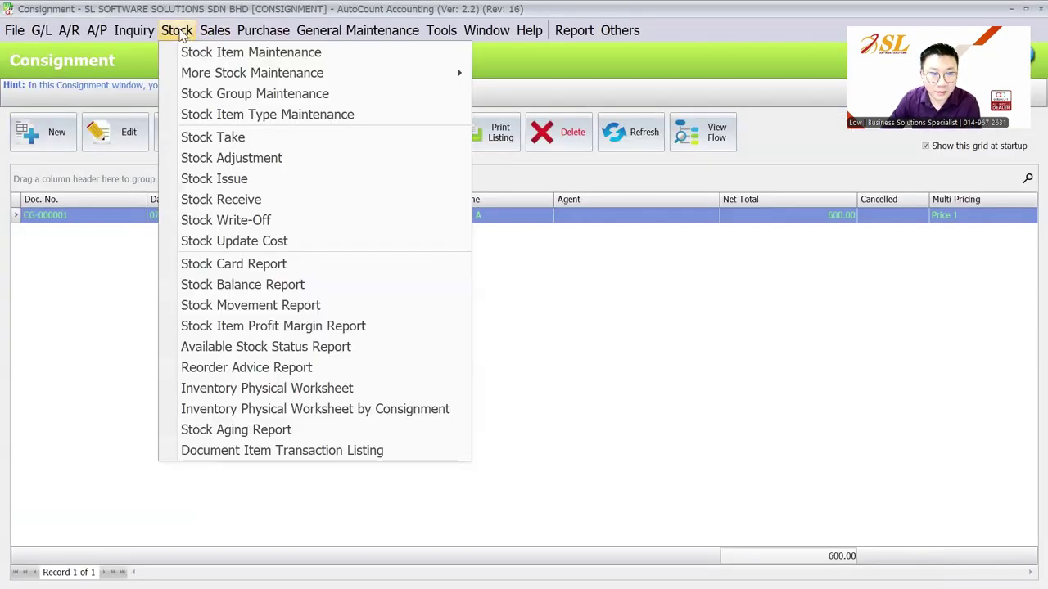
pyautogui.click(242, 285)
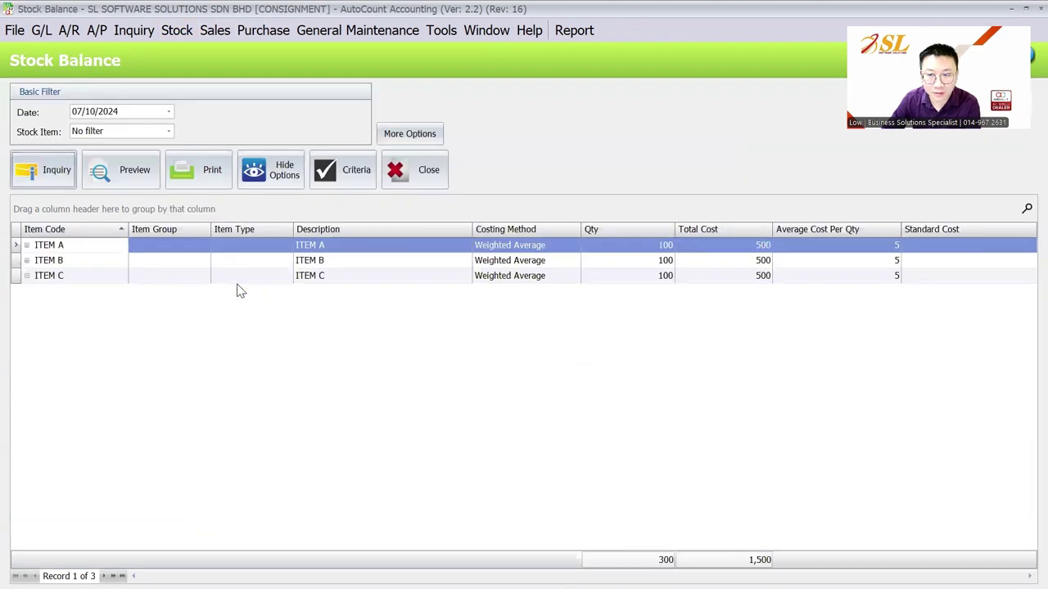
pyautogui.click(32, 170)
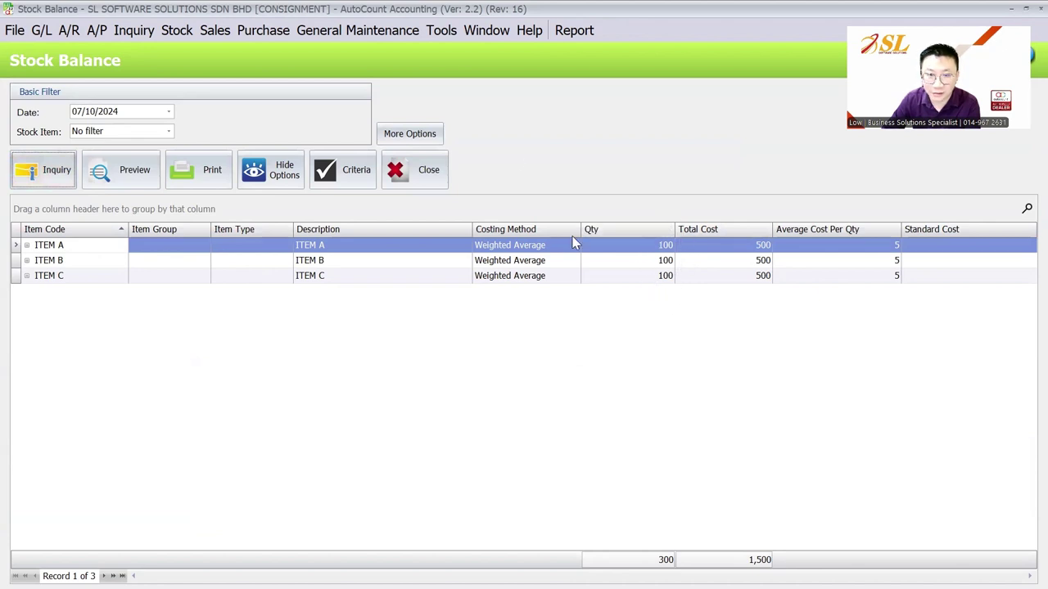
pyautogui.click(427, 133)
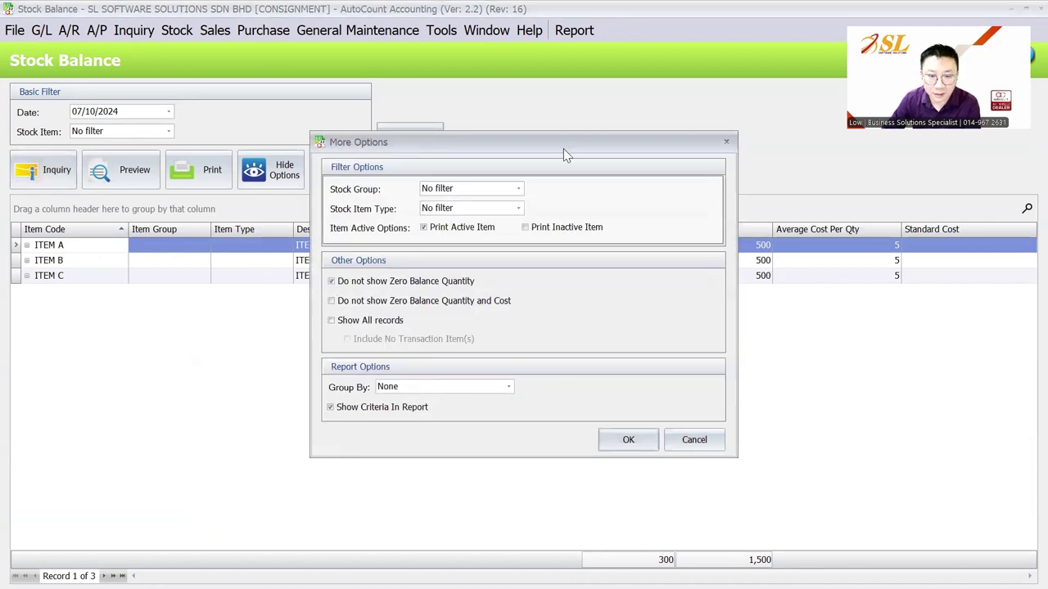
pyautogui.press('Escape')
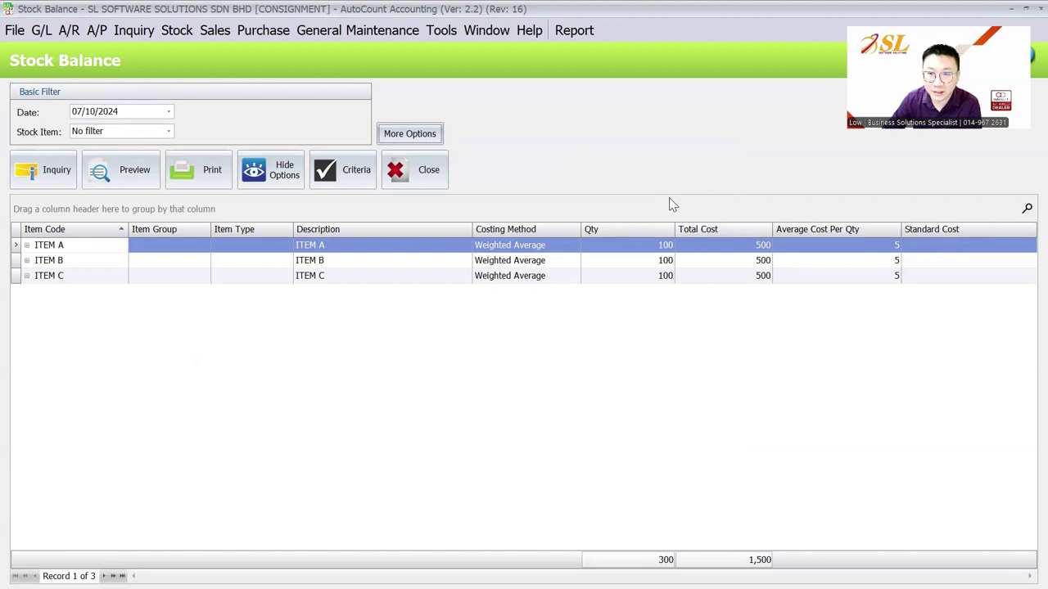
# Run the Inventory Physical Worksheet and compare balance, consignment and on-hand quantities for ITEM A and ITEM B
pyautogui.click(177, 30)
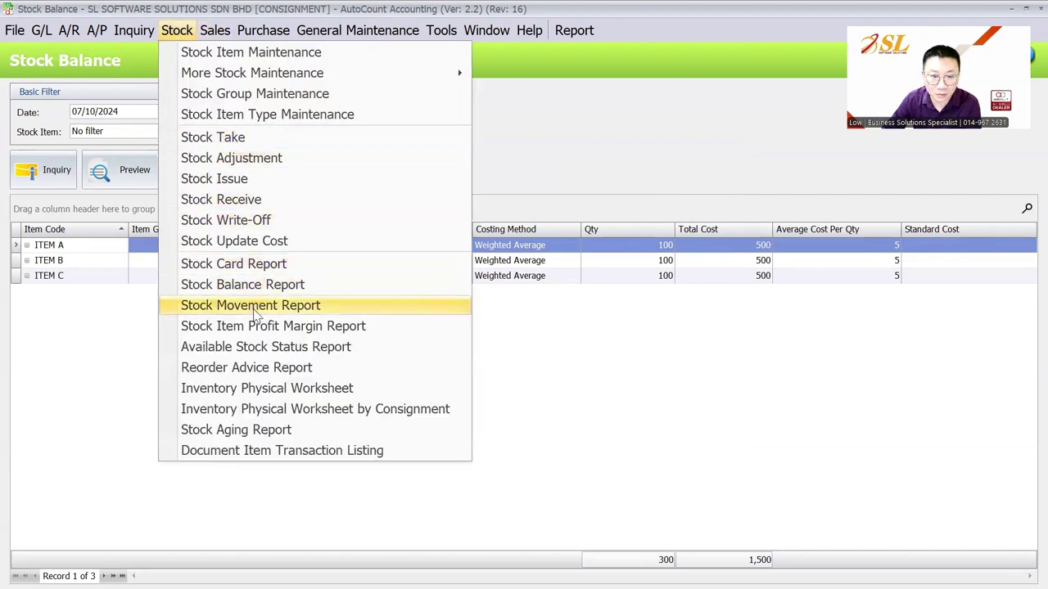
pyautogui.click(325, 389)
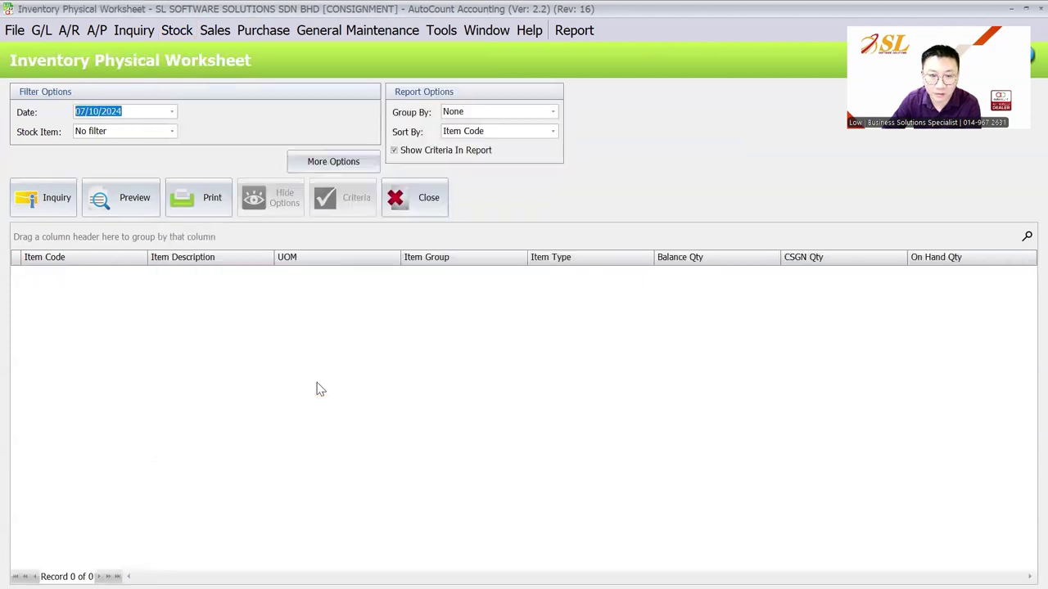
pyautogui.click(34, 196)
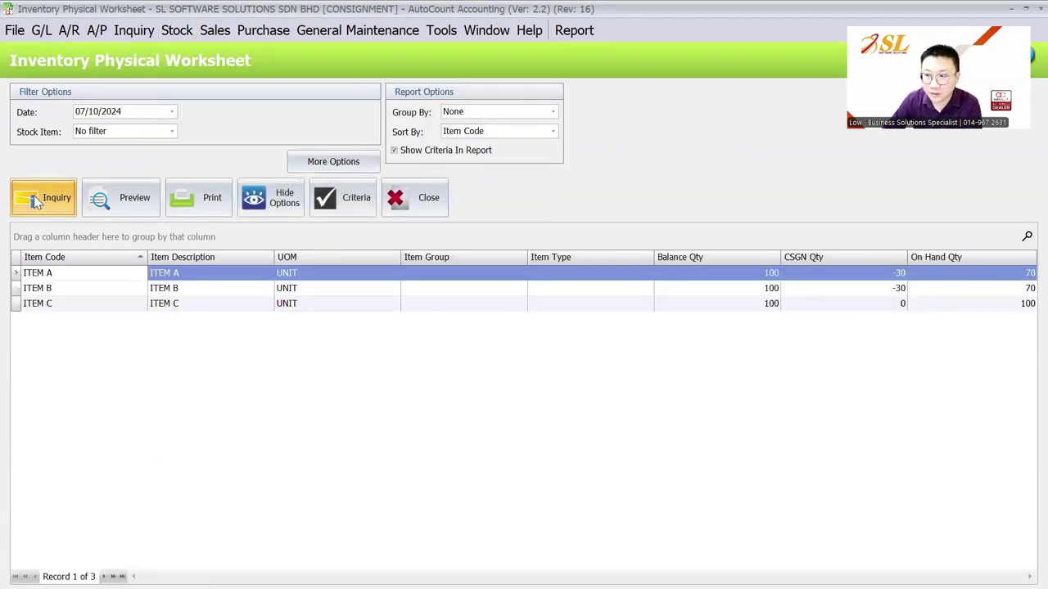
pyautogui.click(884, 277)
pyautogui.click(773, 275)
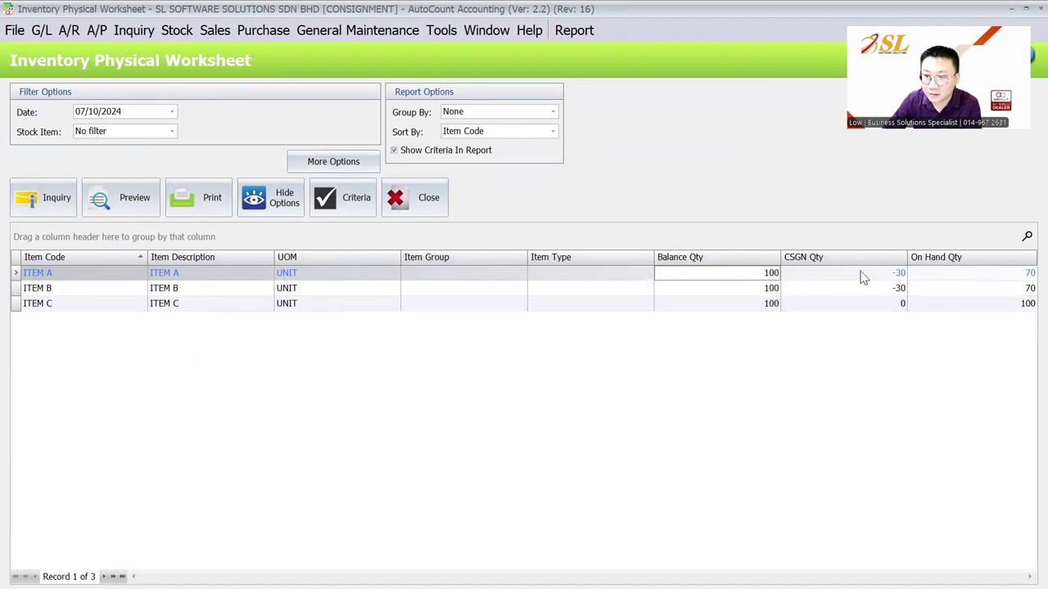
pyautogui.click(888, 276)
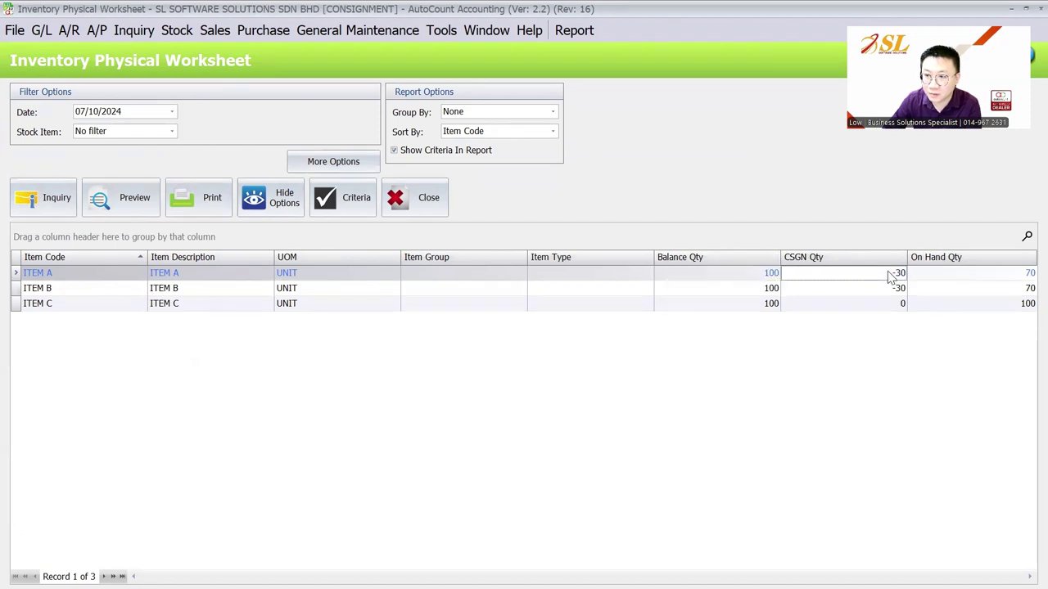
pyautogui.click(1019, 275)
pyautogui.click(1017, 291)
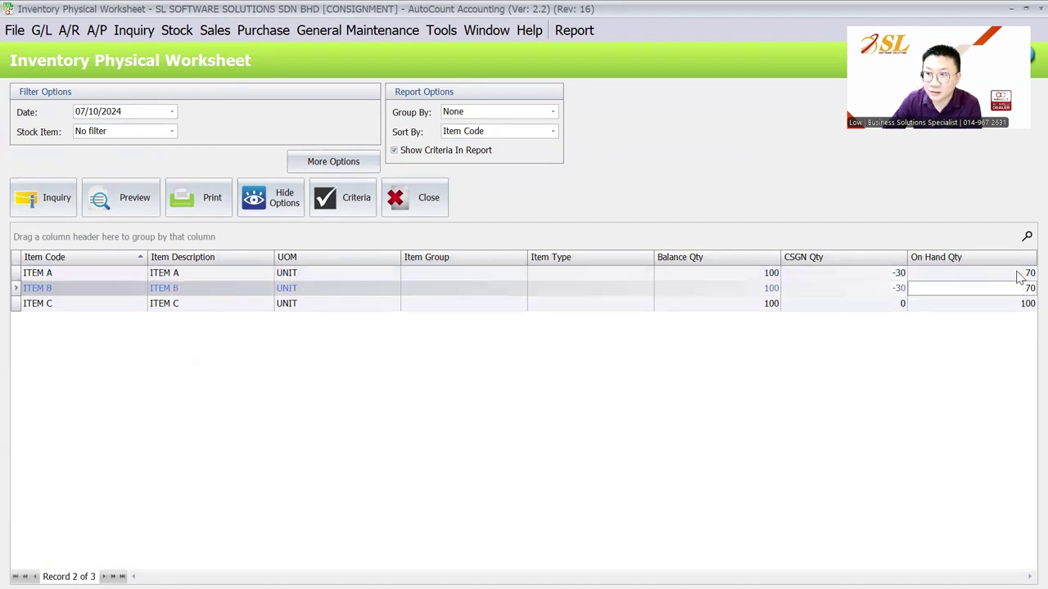
pyautogui.click(1019, 275)
pyautogui.click(1018, 295)
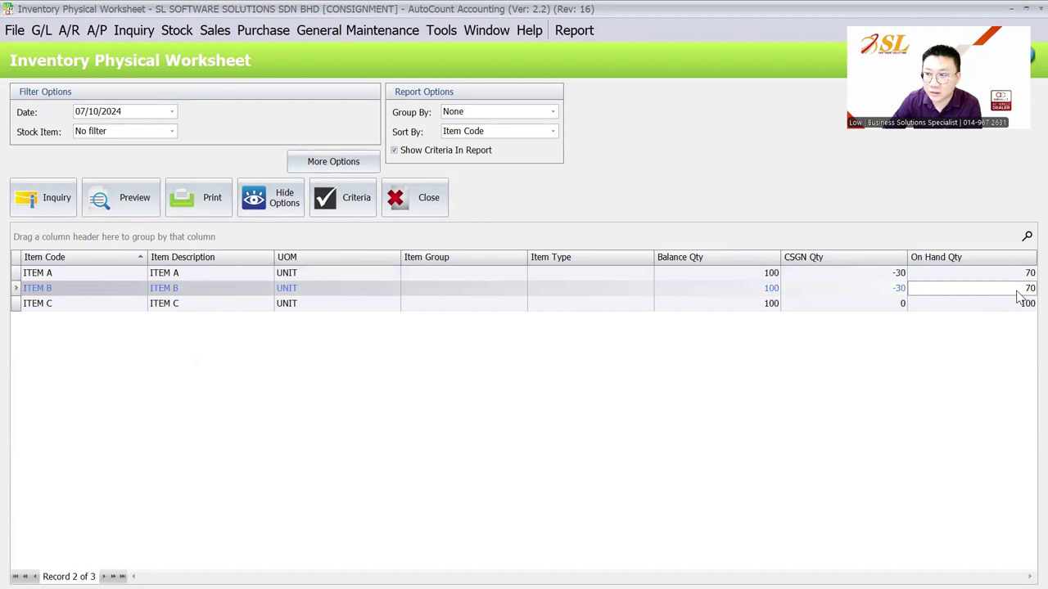
# Run the Stock Card Report, expand ITEM A's transaction details, check its consignment quantity, and close the report
pyautogui.click(175, 30)
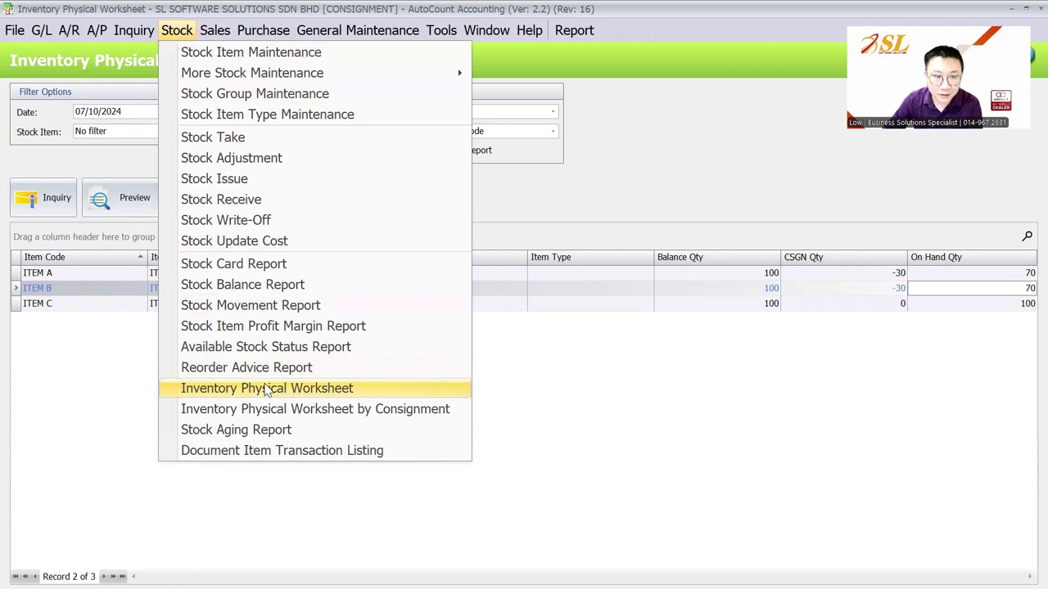
pyautogui.click(288, 275)
pyautogui.click(40, 174)
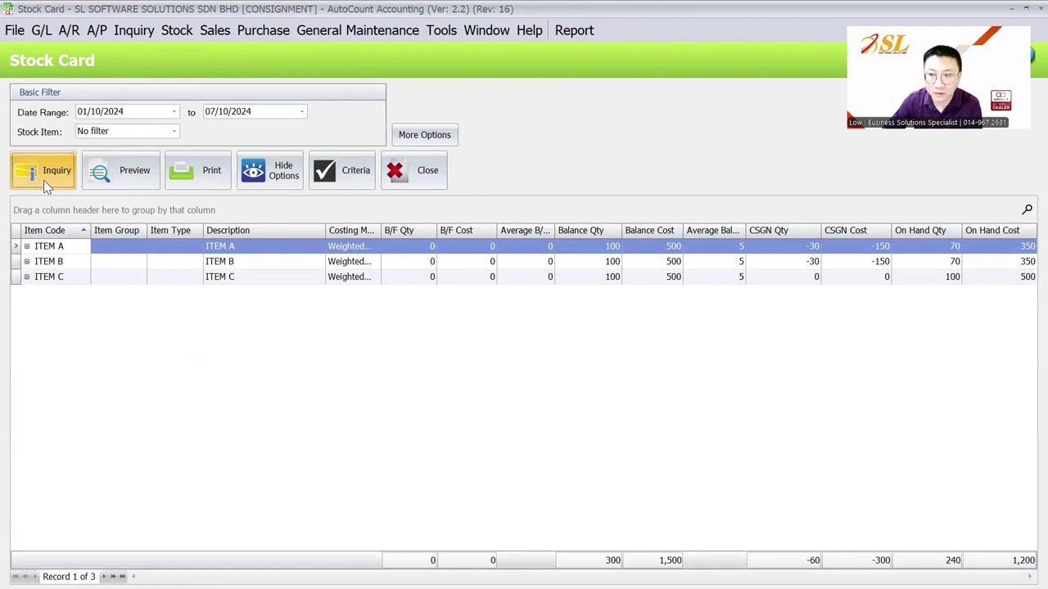
pyautogui.click(807, 245)
pyautogui.click(27, 246)
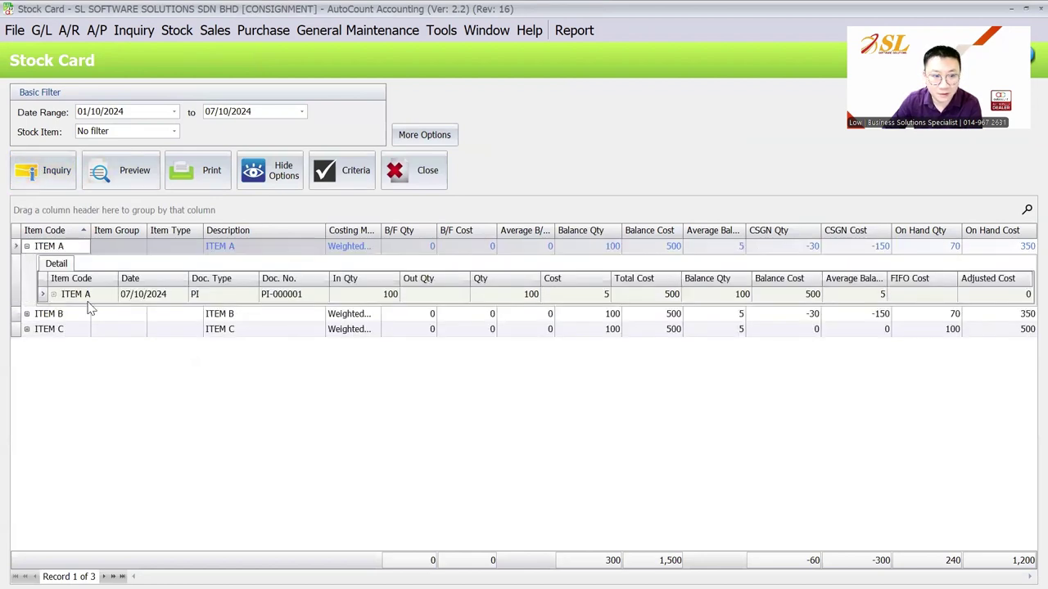
pyautogui.click(800, 247)
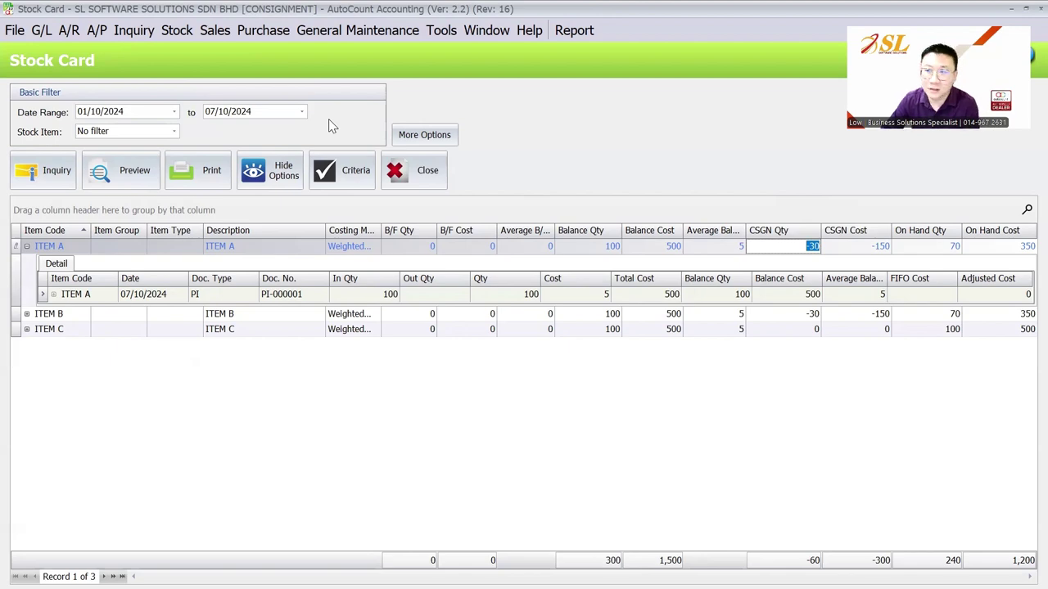
pyautogui.press('Escape')
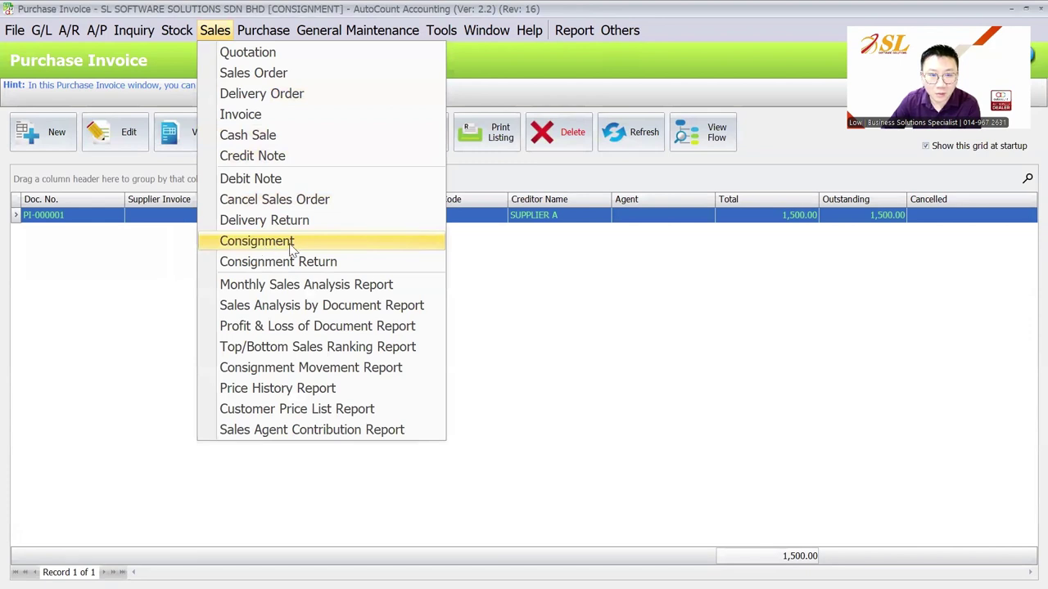
# Start a partial transfer of the saved consignment to a new invoice from the consignment list
pyautogui.click(290, 245)
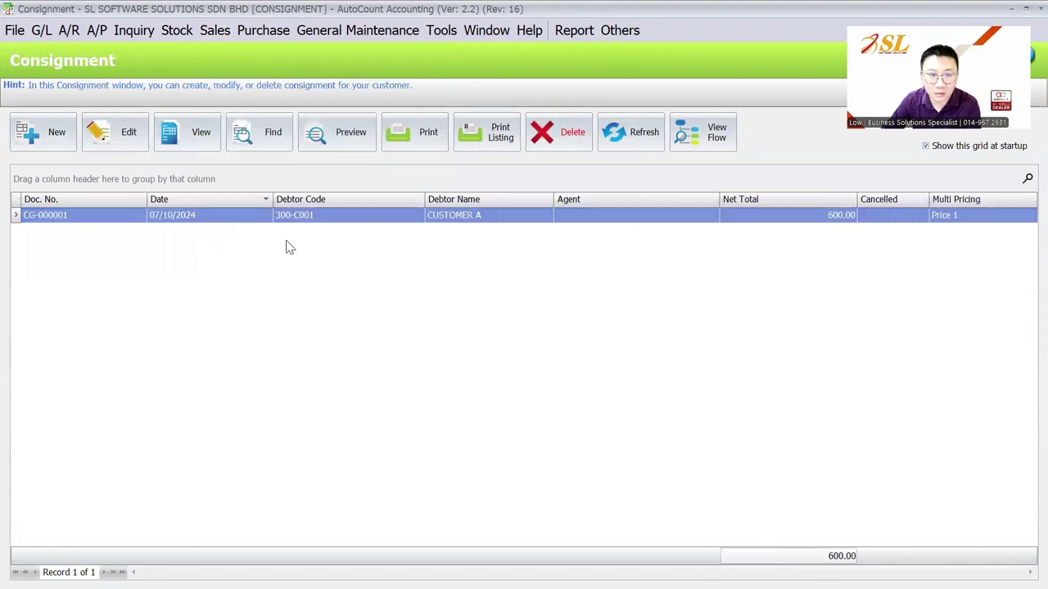
pyautogui.click(624, 219)
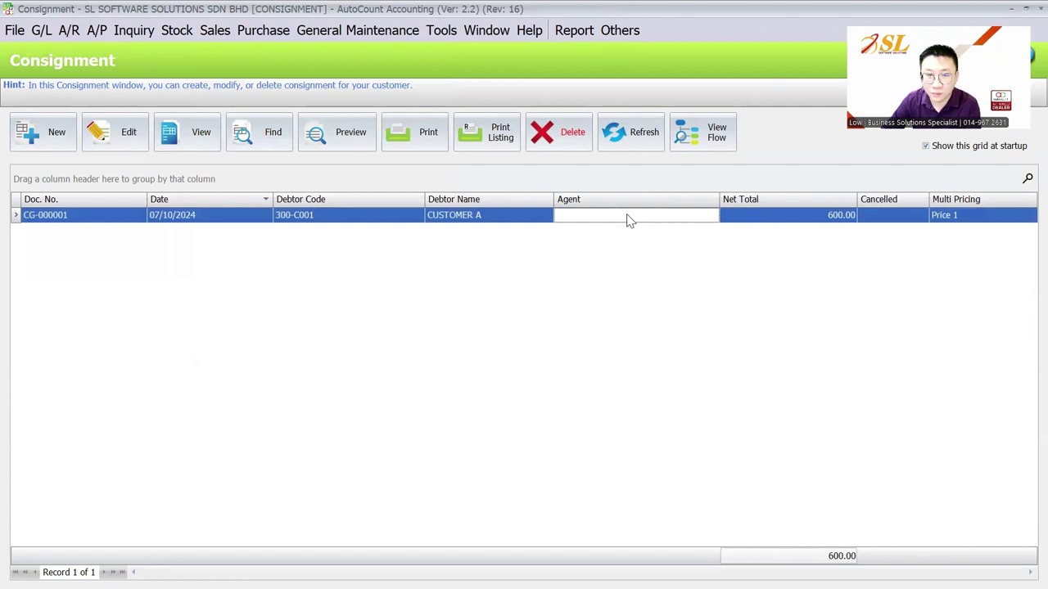
pyautogui.rightClick(512, 218)
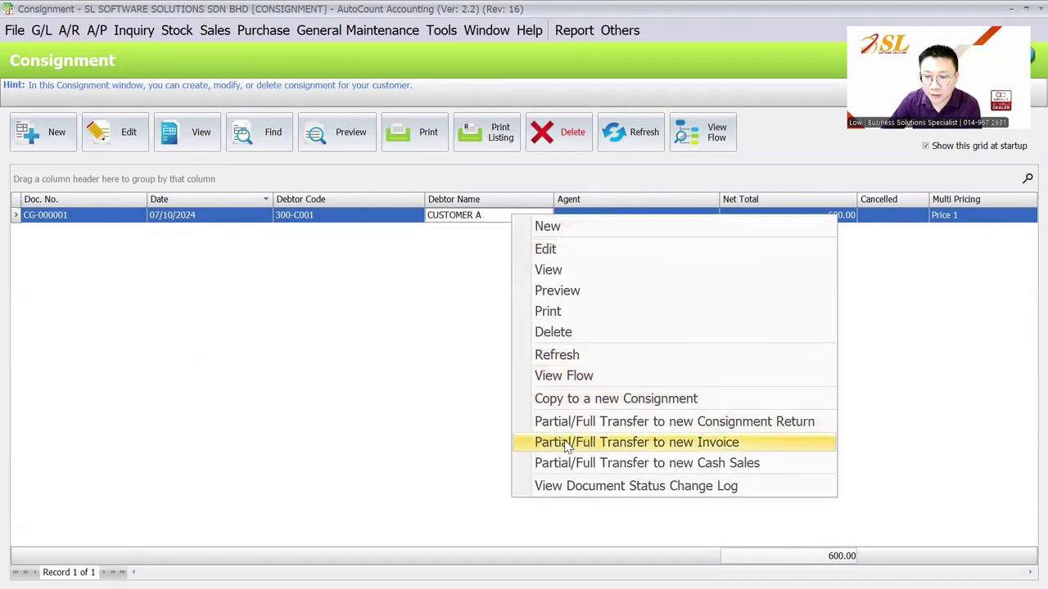
pyautogui.click(655, 445)
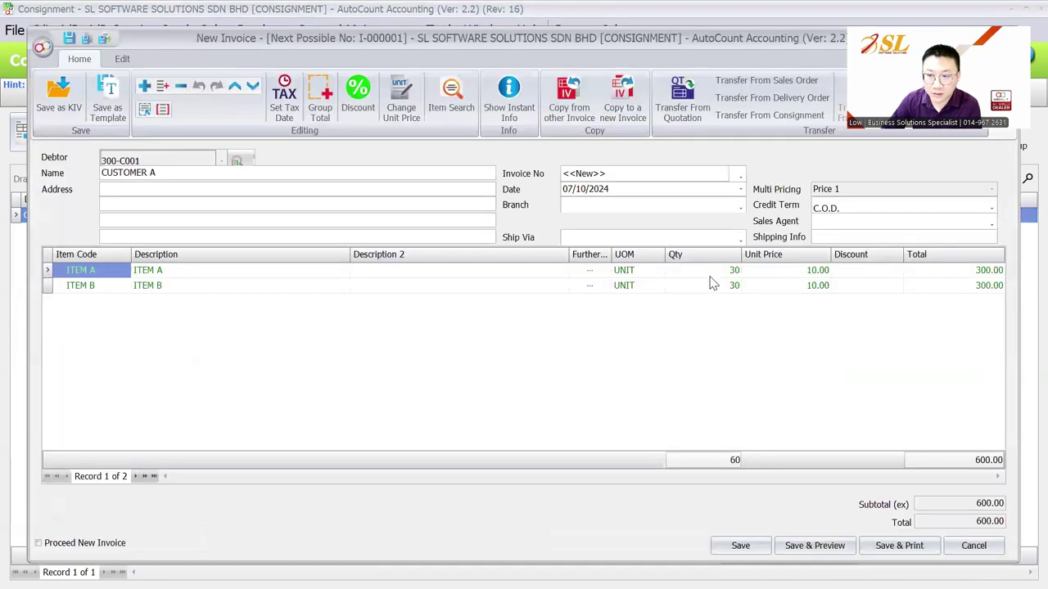
# Set the invoice quantities to 20 for ITEM A and 15 for ITEM B, and save the invoice
pyautogui.click(711, 275)
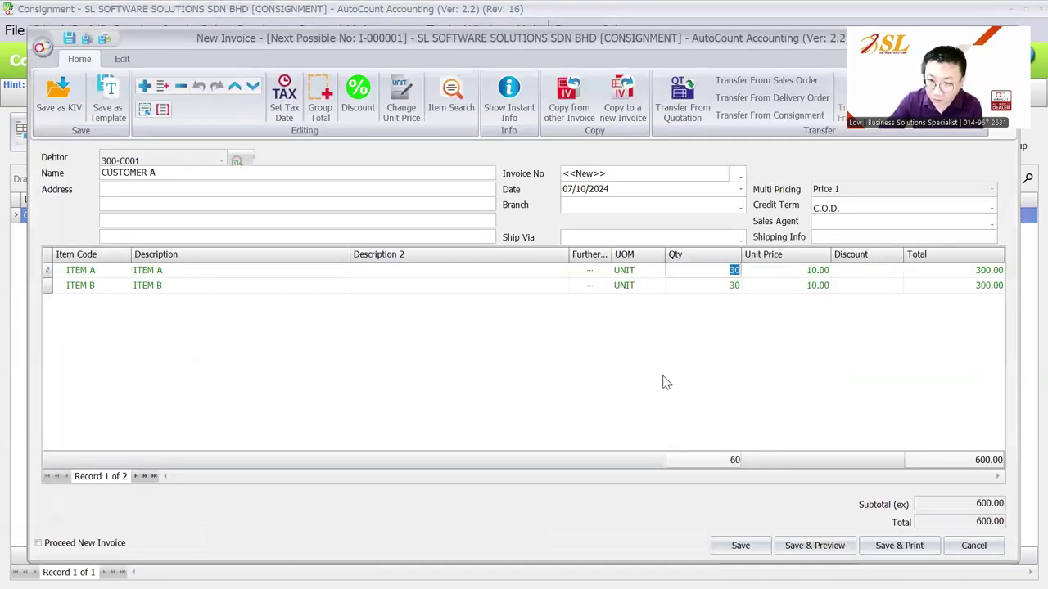
pyautogui.write('20')
pyautogui.press('Down')
pyautogui.write('15')
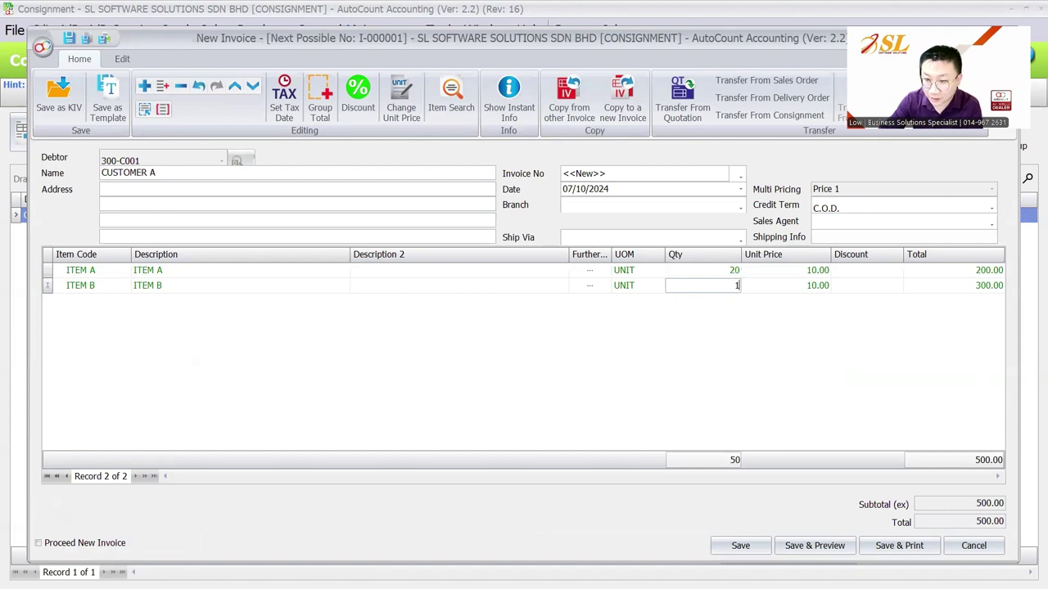
pyautogui.press('Tab')
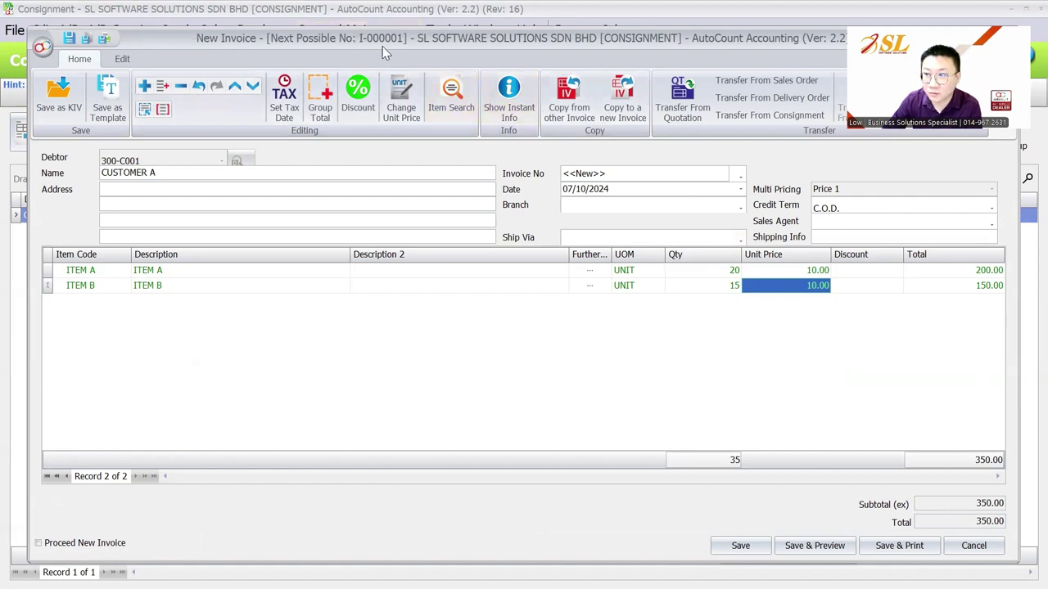
pyautogui.click(739, 545)
# Start a new invoice for CUSTOMER A, check the consignment items available for transfer, and discard the invoice without saving
pyautogui.click(214, 31)
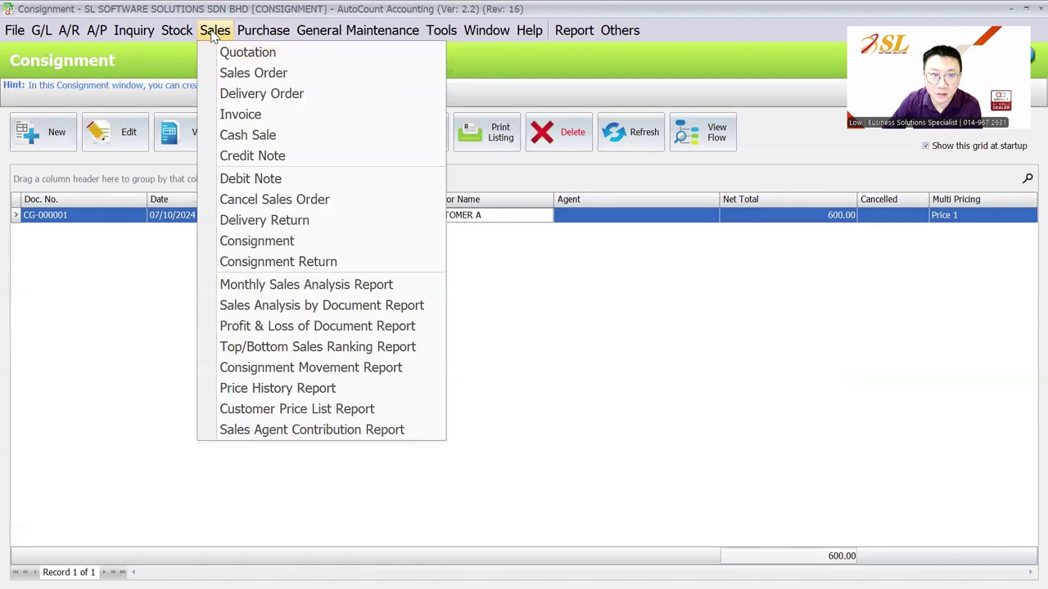
pyautogui.click(240, 114)
pyautogui.click(117, 138)
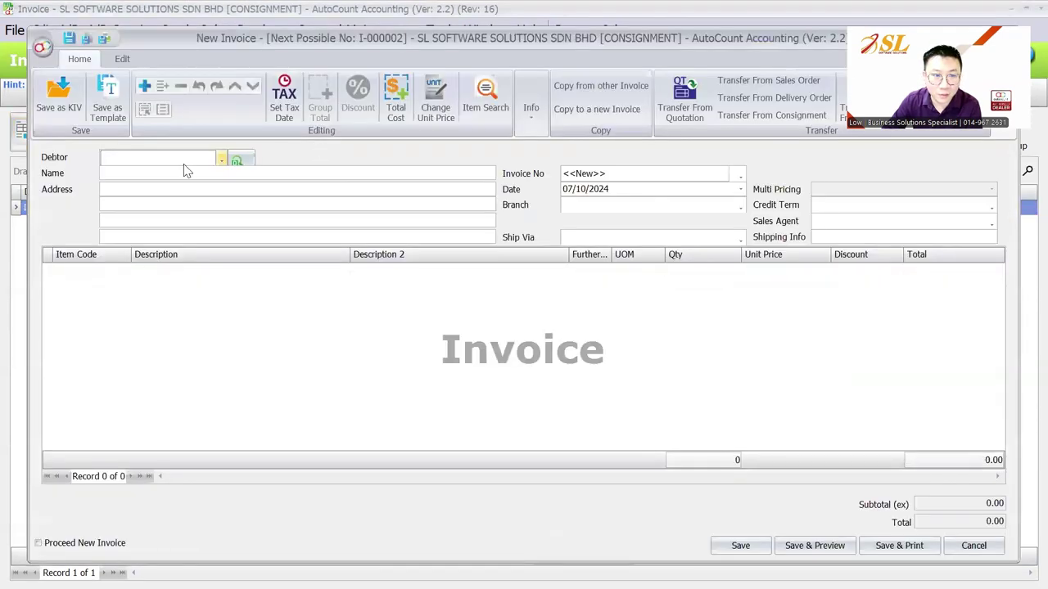
pyautogui.click(221, 160)
pyautogui.click(199, 234)
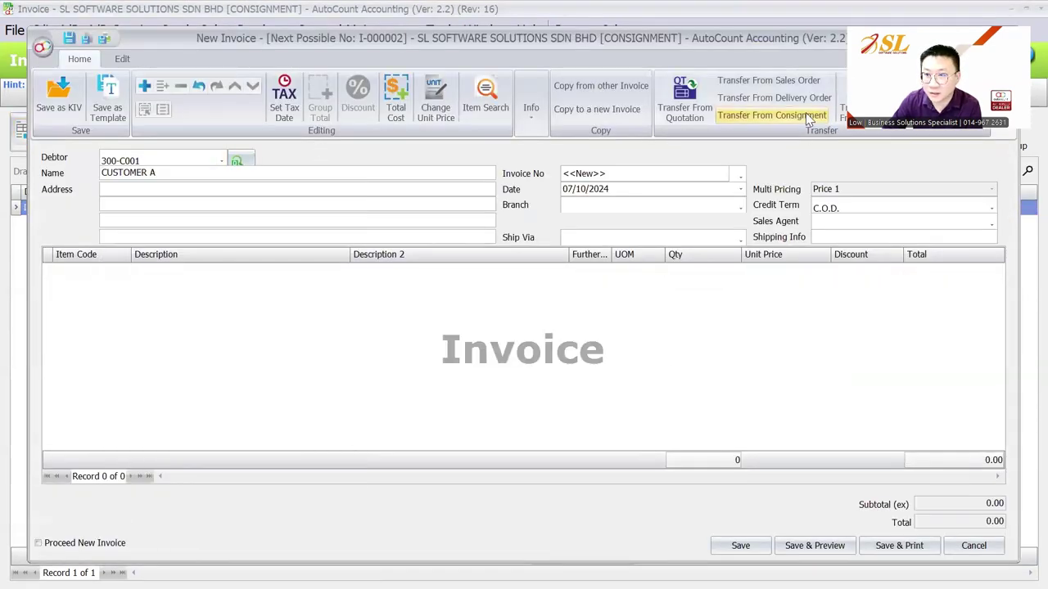
pyautogui.click(772, 115)
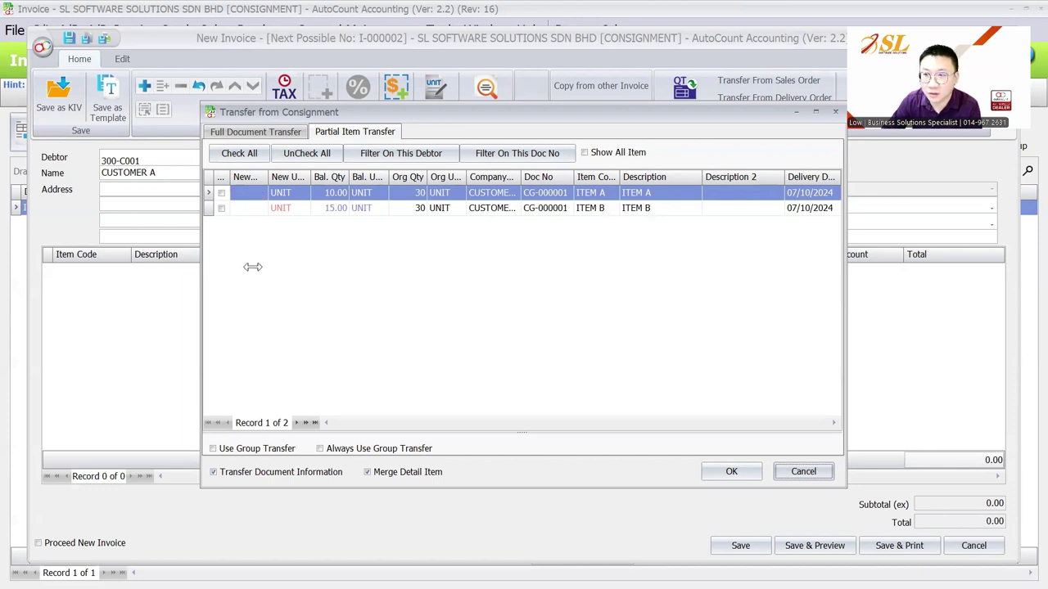
pyautogui.press('Escape')
pyautogui.press('Escape')
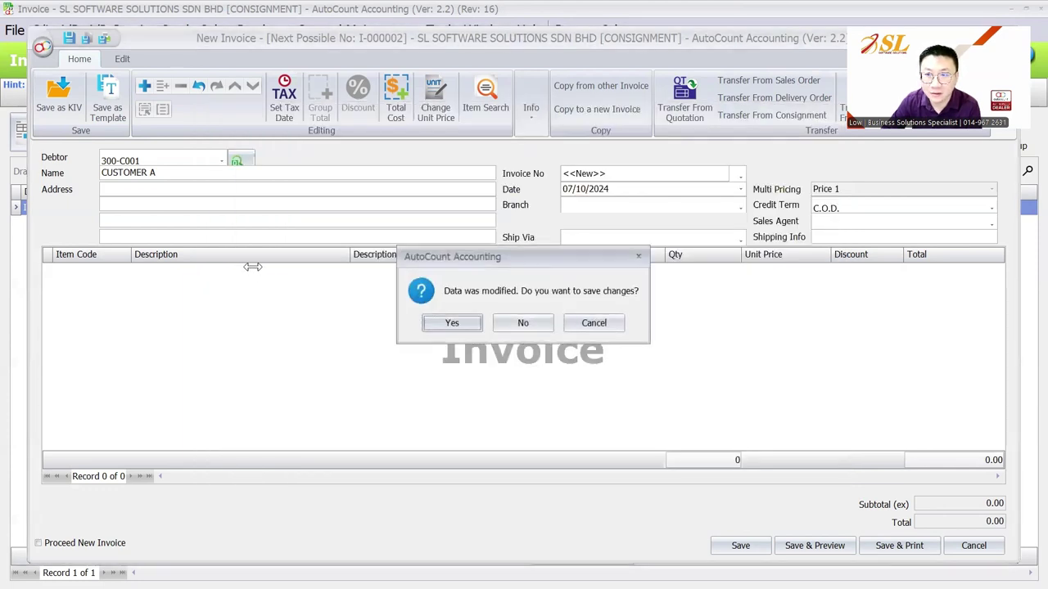
pyautogui.click(528, 321)
pyautogui.press('Escape')
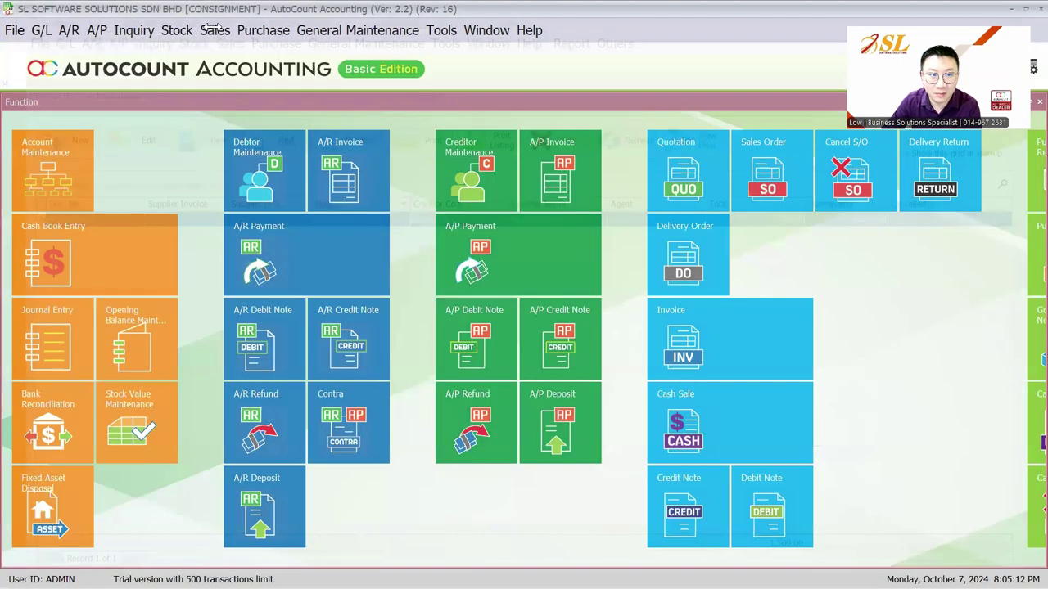
# From the consignment list, transfer the consignment to a new invoice to check its remaining item quantities, and discard the invoice
pyautogui.click(216, 31)
pyautogui.click(282, 240)
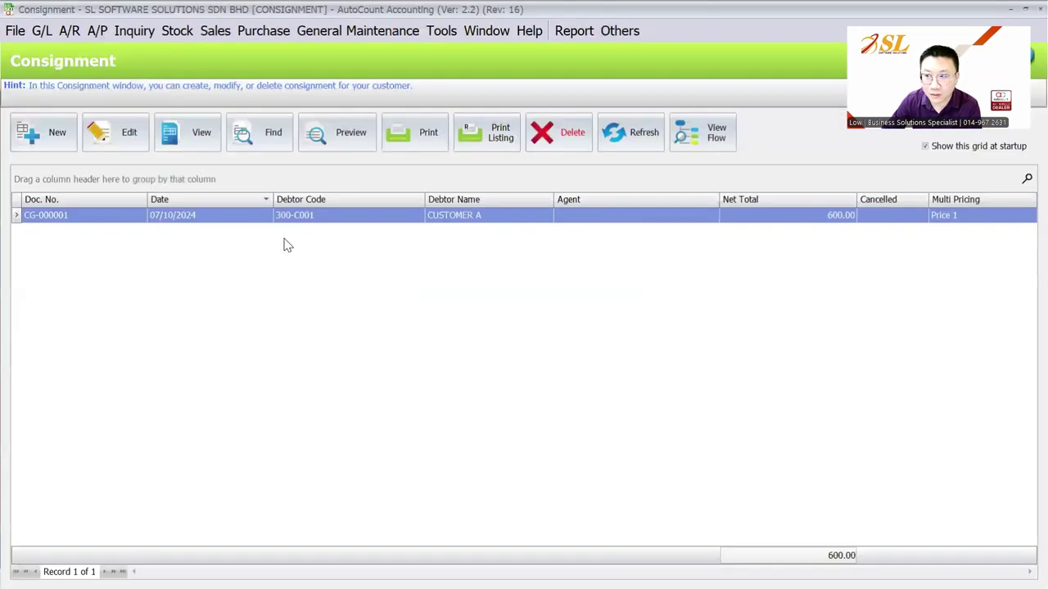
pyautogui.rightClick(416, 218)
pyautogui.click(539, 448)
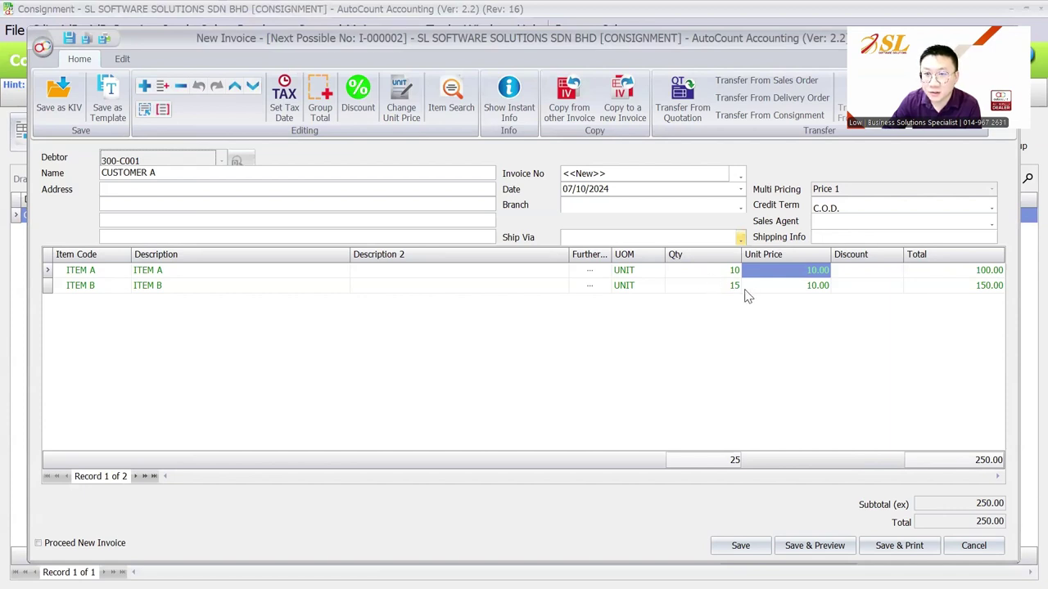
pyautogui.press('Escape')
pyautogui.click(519, 323)
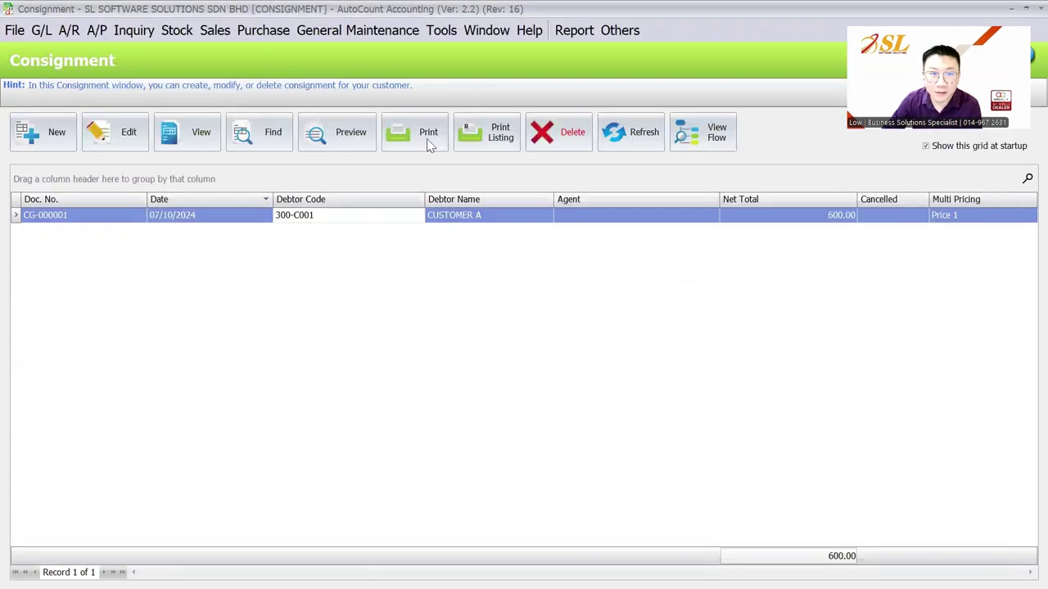
# Start a partial transfer of CUSTOMER A's consignment to a new consignment return and widen the Lost? column
pyautogui.rightClick(466, 215)
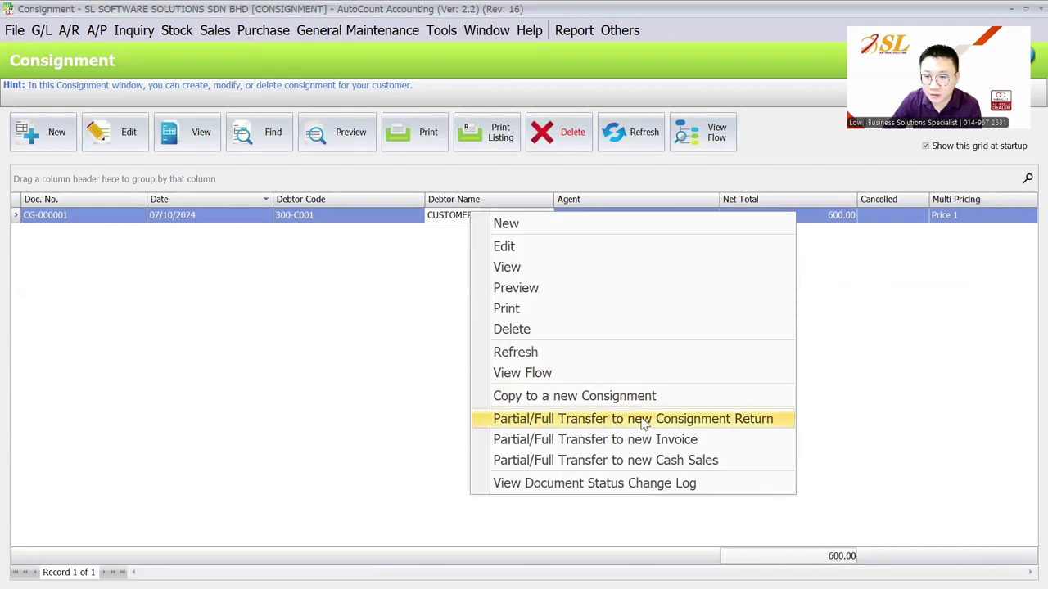
pyautogui.click(702, 426)
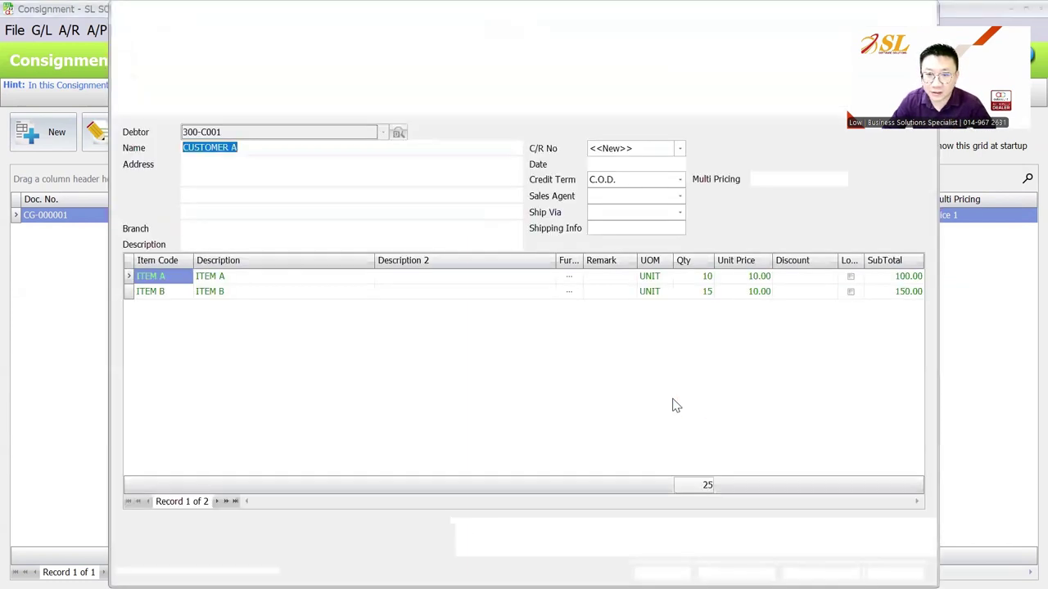
pyautogui.moveTo(837, 260); pyautogui.dragTo(816, 261)
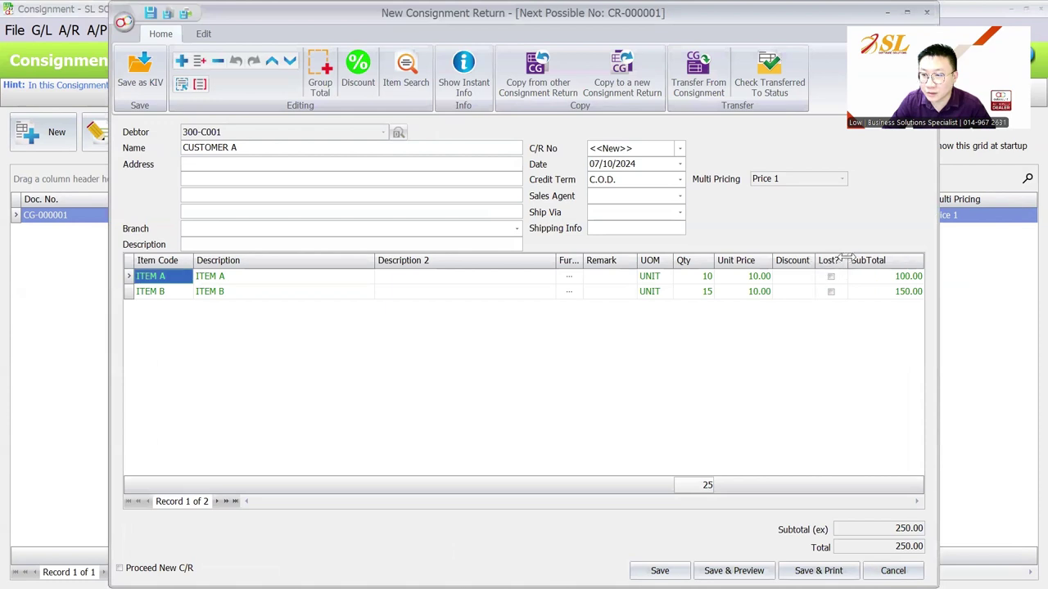
# Set the return quantities to 5 for ITEM A and 7 for ITEM B, mark ITEM A as lost, and save the consignment return
pyautogui.click(700, 276)
pyautogui.write('5')
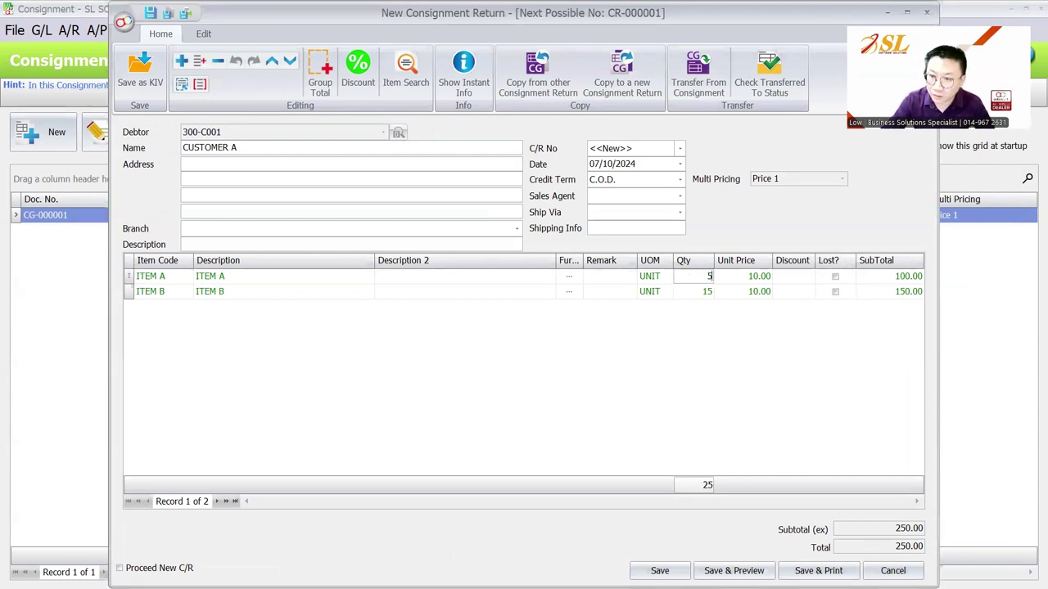
pyautogui.click(699, 292)
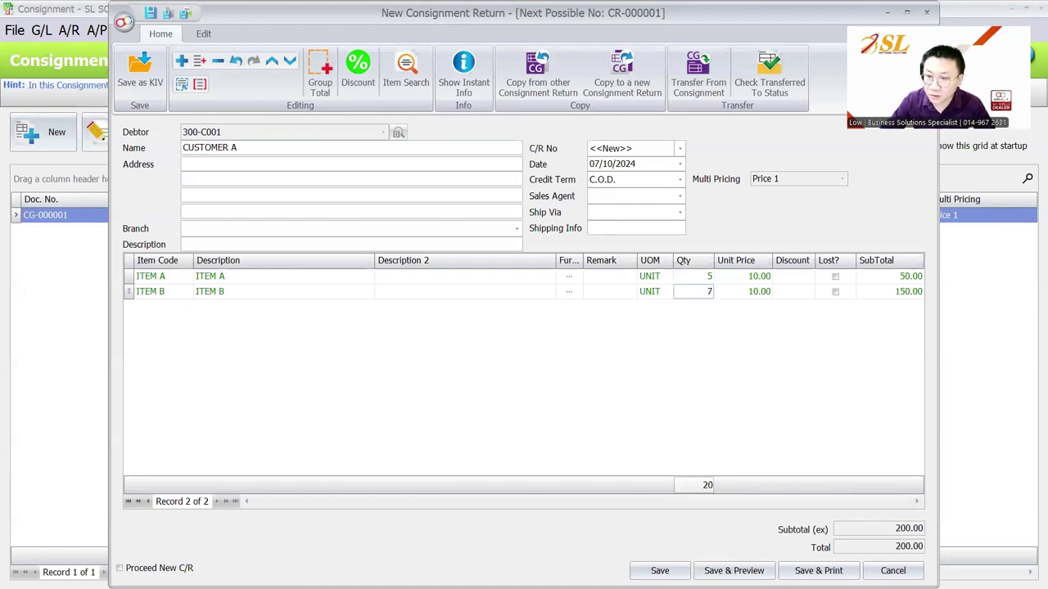
pyautogui.click(835, 276)
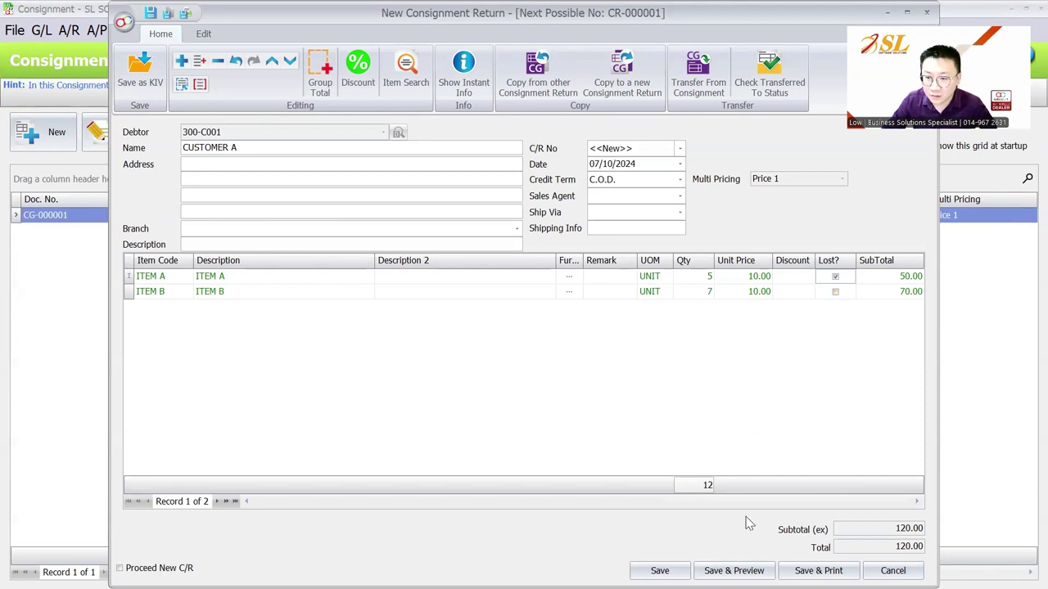
pyautogui.click(659, 571)
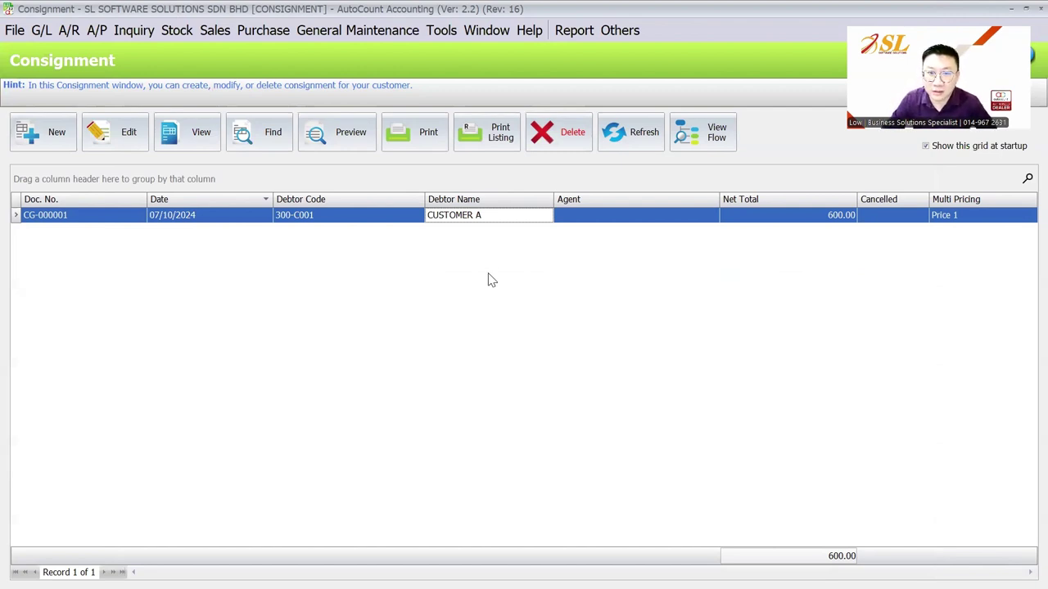
# Refresh the consignment list and add the Transfer To and Transfer From columns between Cancelled and Multi Pricing
pyautogui.click(634, 137)
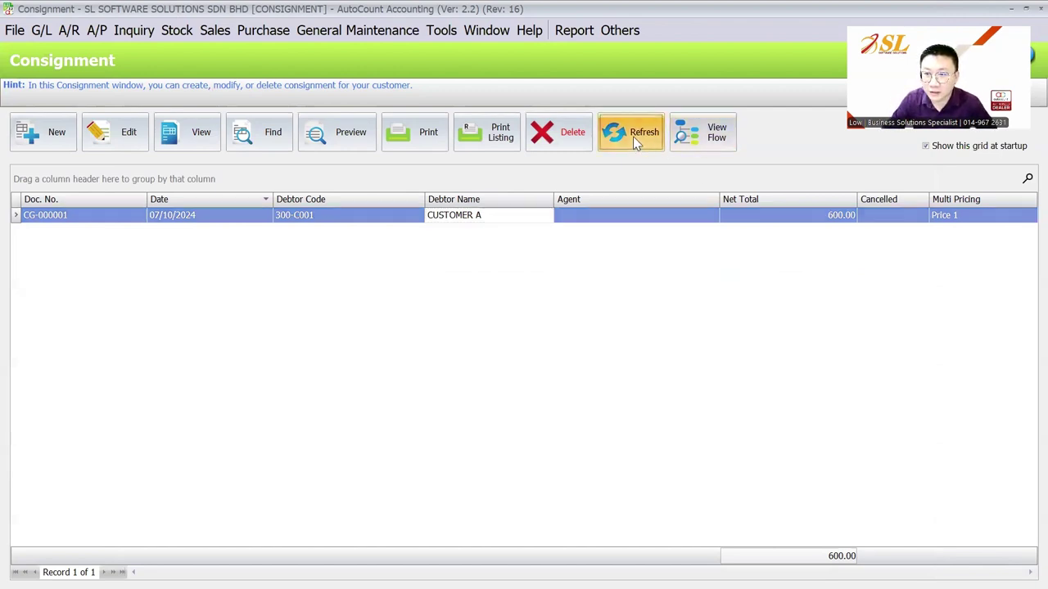
pyautogui.rightClick(658, 208)
pyautogui.click(716, 143)
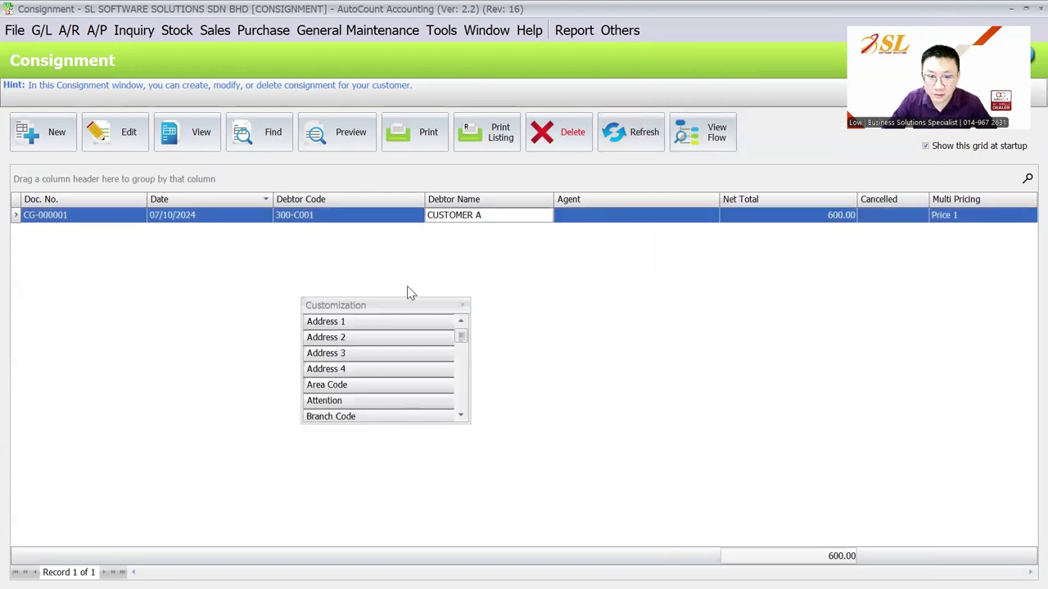
pyautogui.moveTo(461, 337); pyautogui.dragTo(461, 401)
pyautogui.moveTo(373, 362); pyautogui.dragTo(903, 214)
pyautogui.moveTo(384, 372); pyautogui.dragTo(888, 205)
pyautogui.click(464, 309)
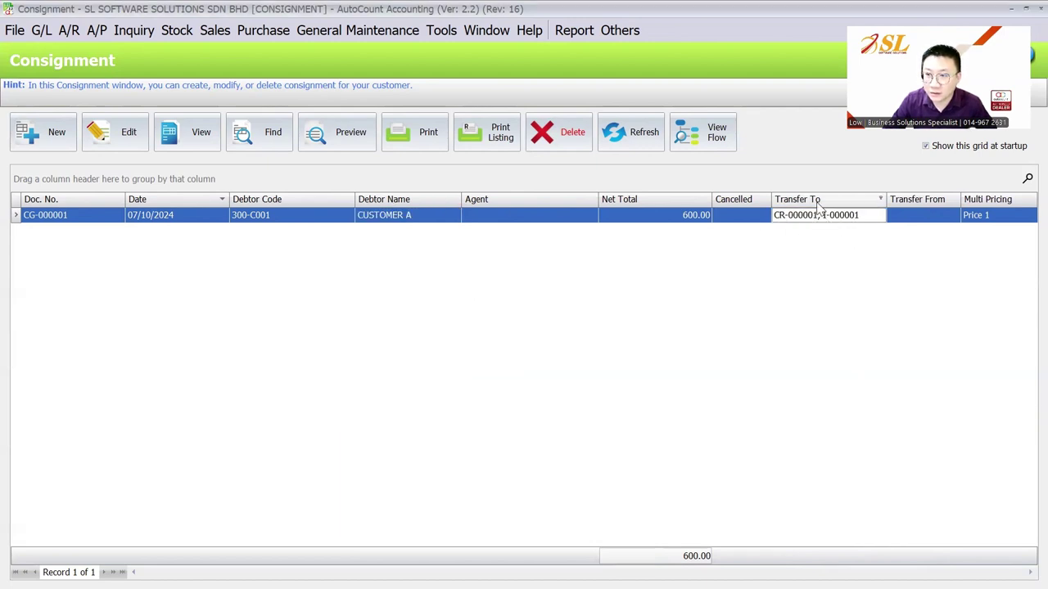
# Sort the consignment list by document number and save the grid layout as the default layout
pyautogui.click(70, 204)
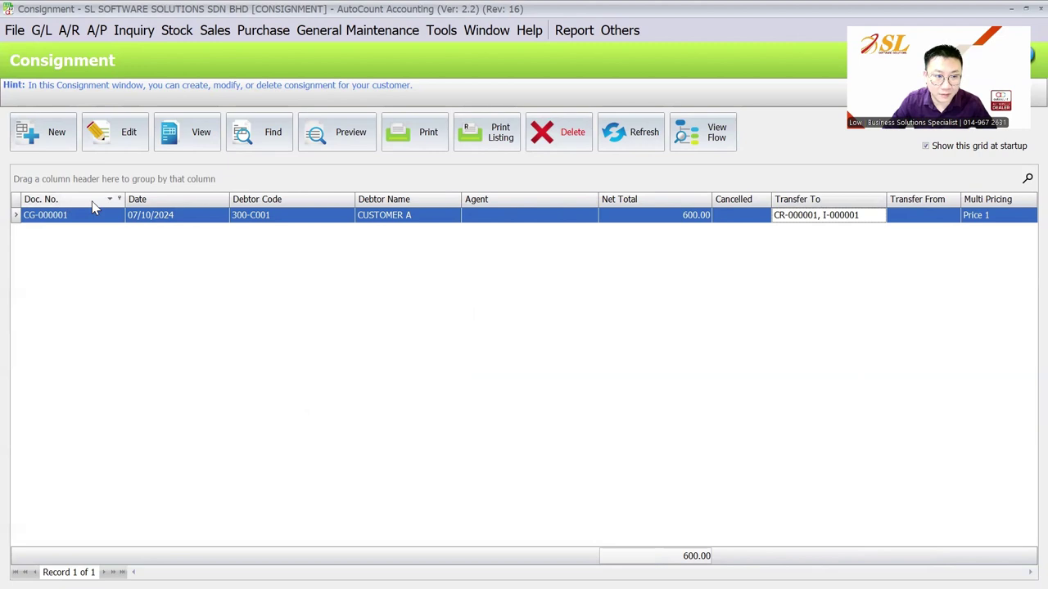
pyautogui.rightClick(92, 207)
pyautogui.click(152, 437)
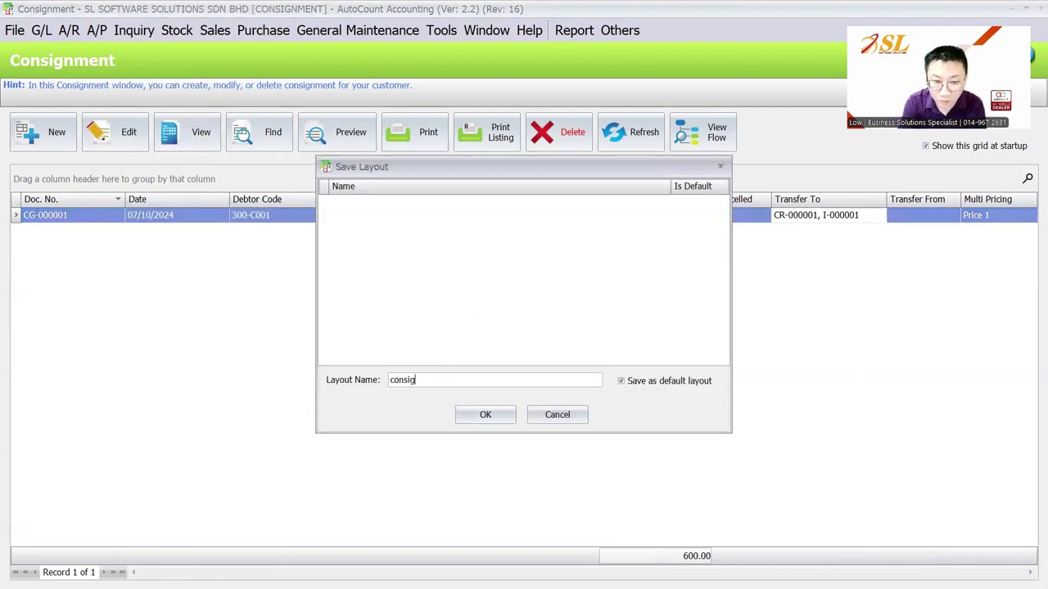
pyautogui.click(495, 415)
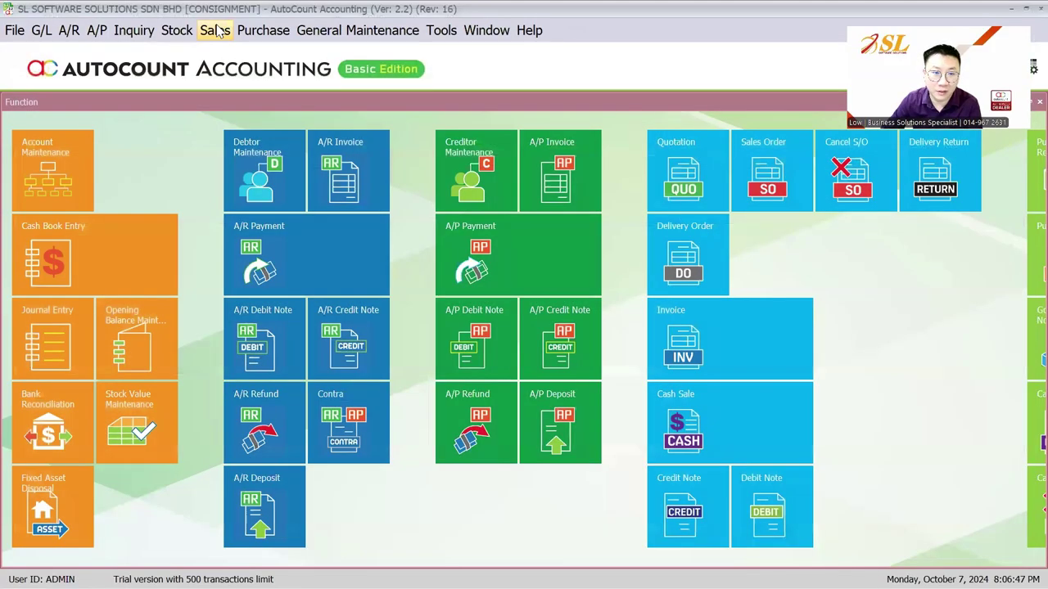
# Reopen the consignment list, view the consignment's document flow to its invoice and consignment return, and close the flow view
pyautogui.click(214, 30)
pyautogui.click(259, 236)
pyautogui.click(823, 221)
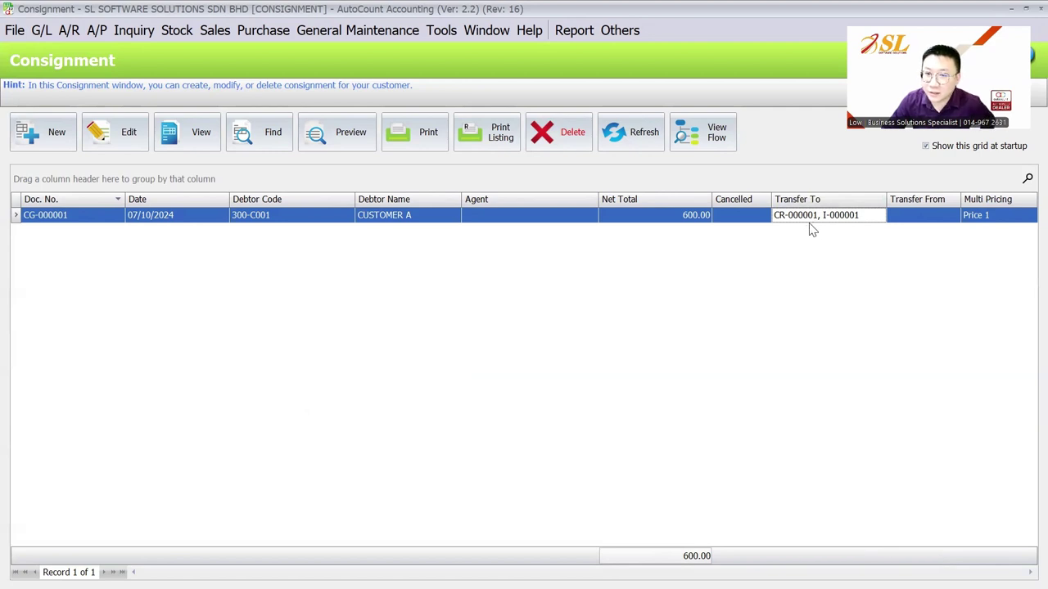
pyautogui.click(717, 144)
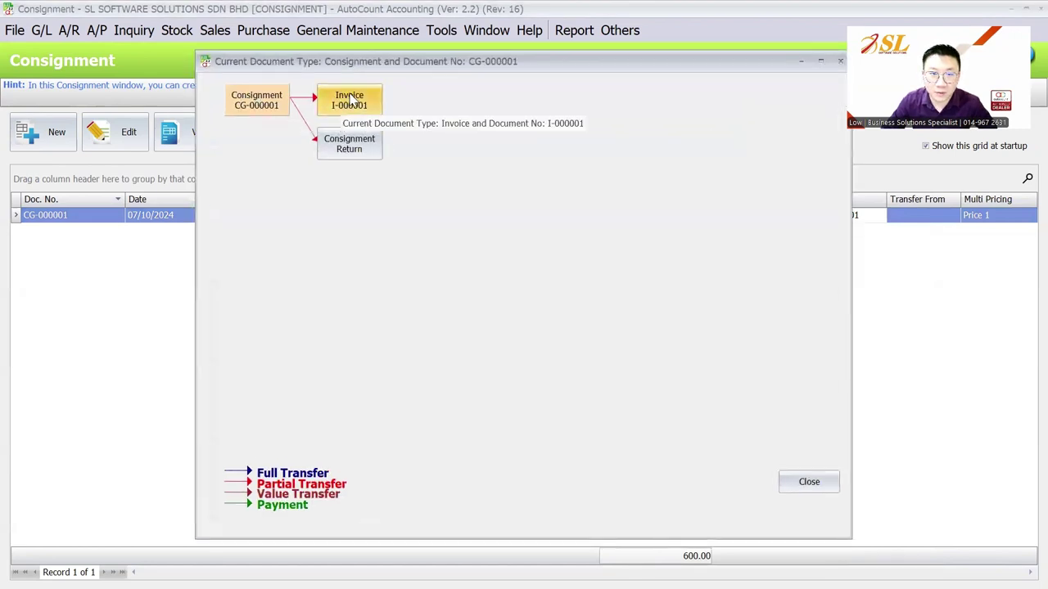
pyautogui.moveTo(344, 150)
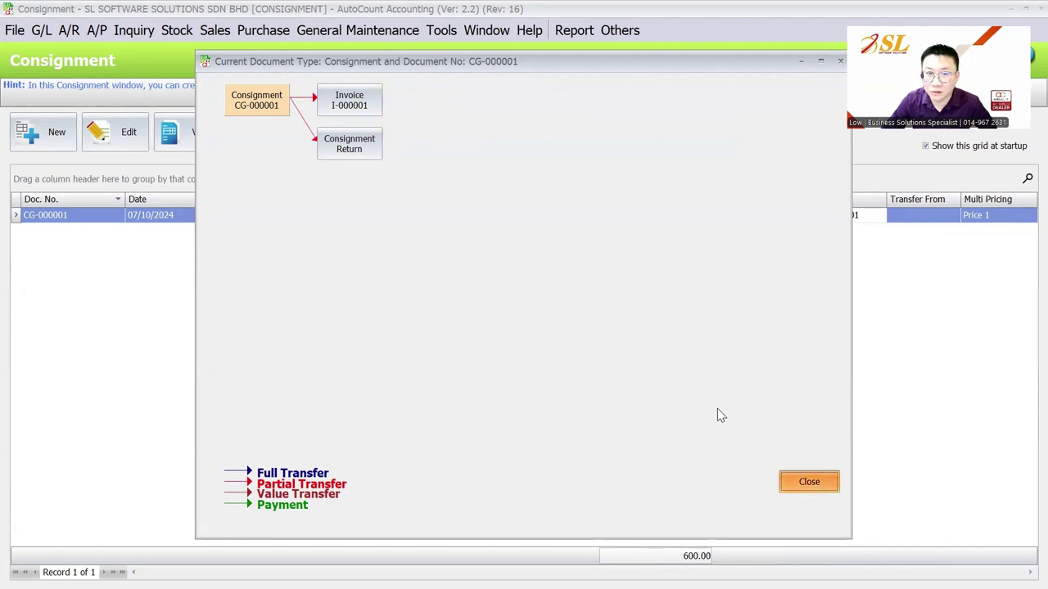
pyautogui.press('Escape')
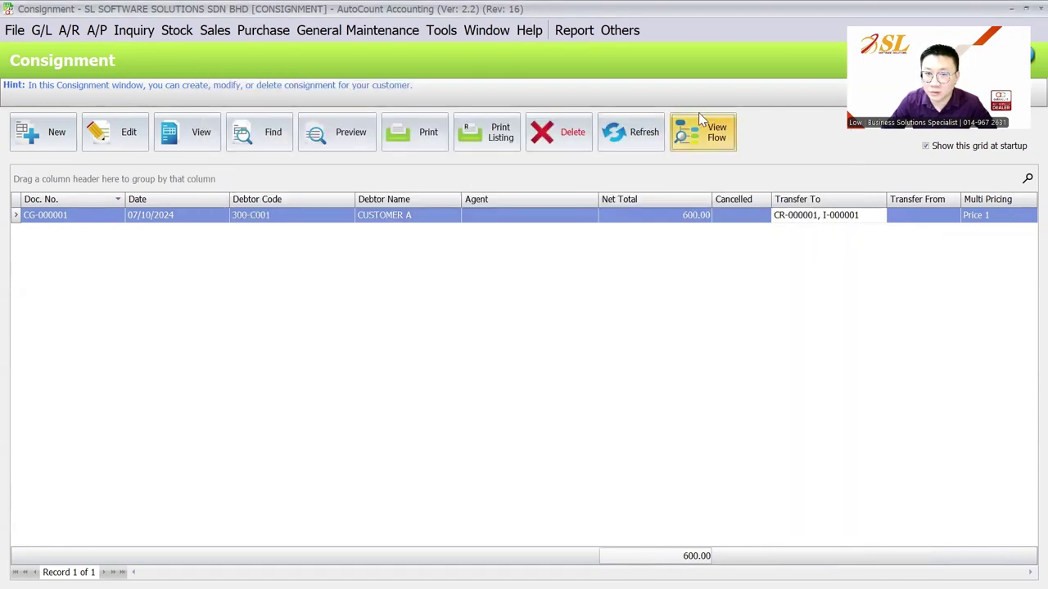
pyautogui.click(778, 218)
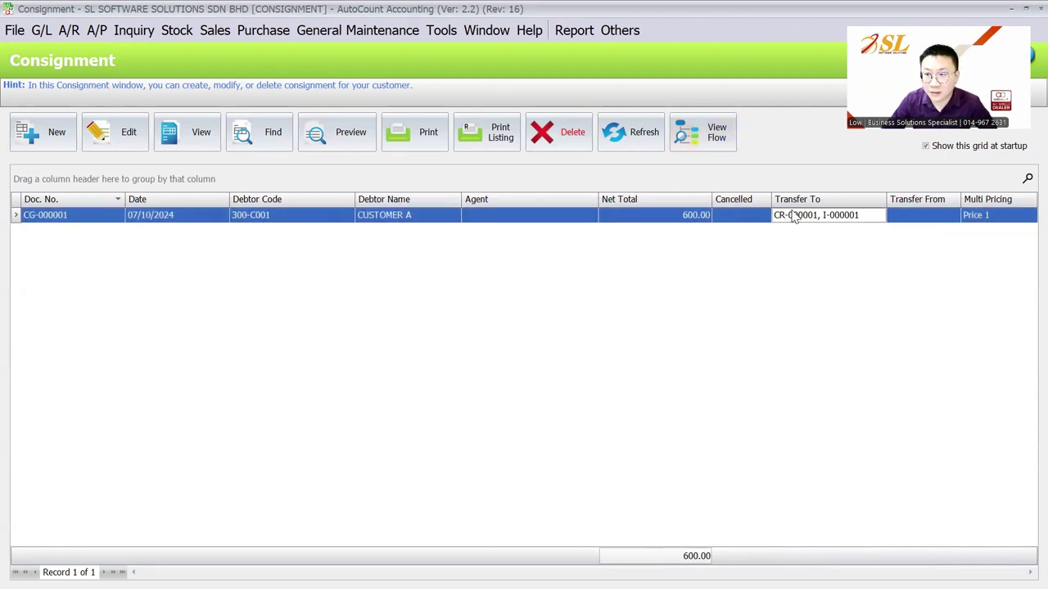
pyautogui.rightClick(500, 217)
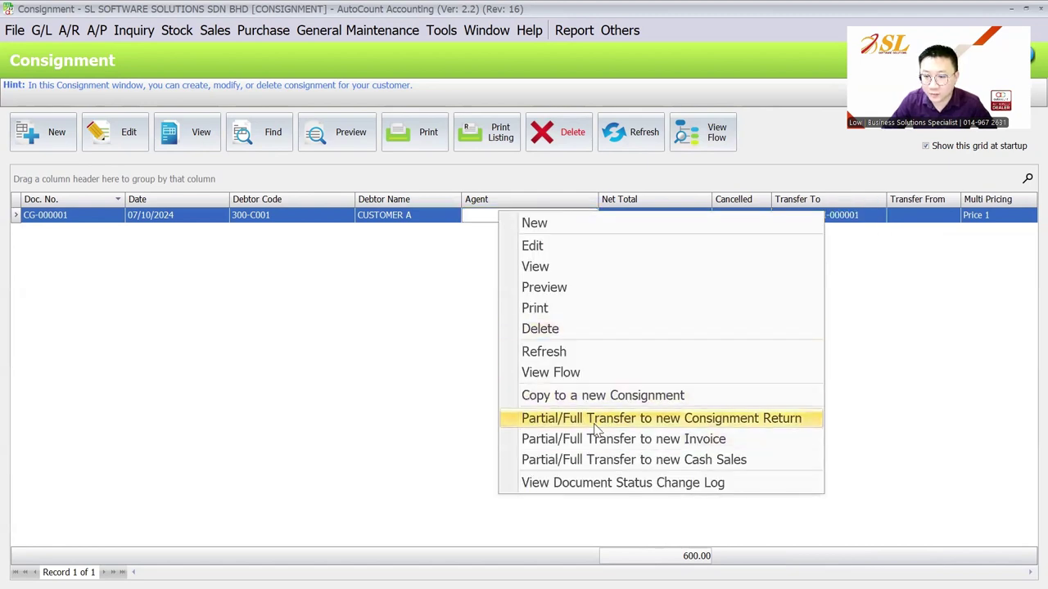
pyautogui.click(264, 292)
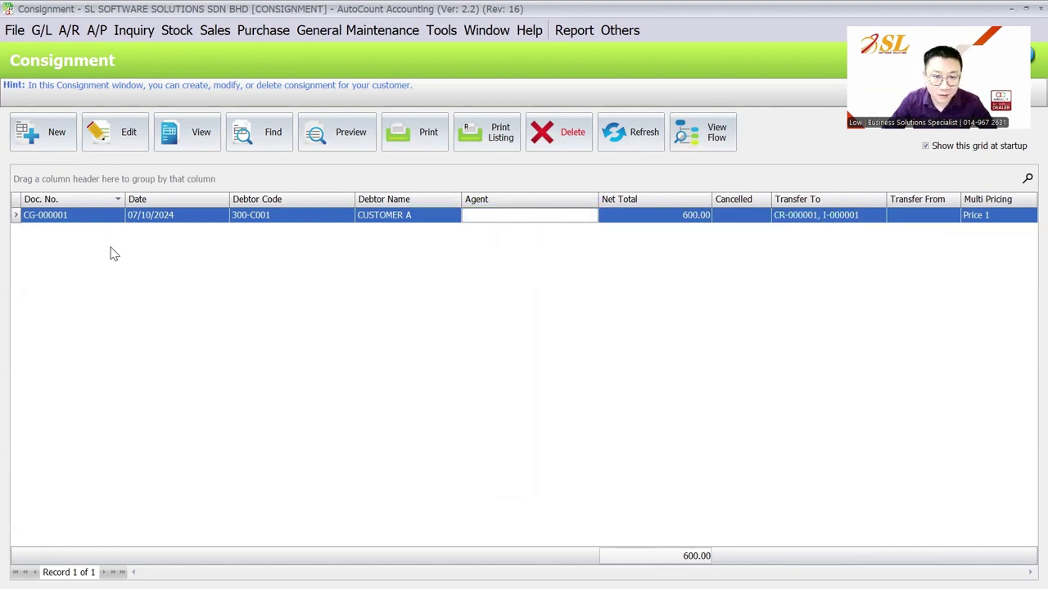
# Create a new consignment for CUSTOMER B and add ITEM A, ITEM B and ITEM C through the item search
pyautogui.click(44, 132)
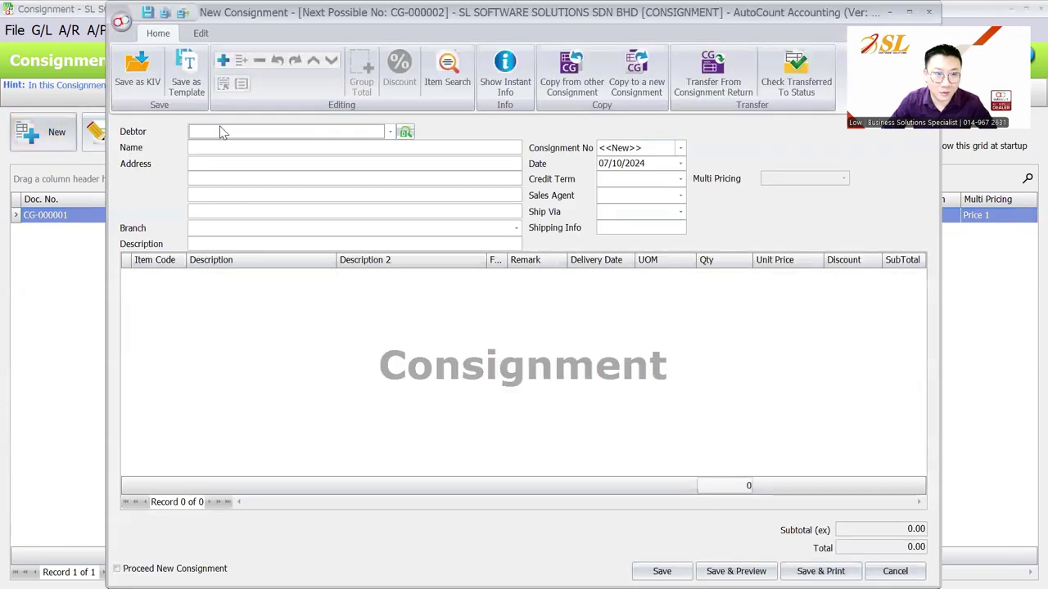
pyautogui.click(223, 132)
pyautogui.click(267, 216)
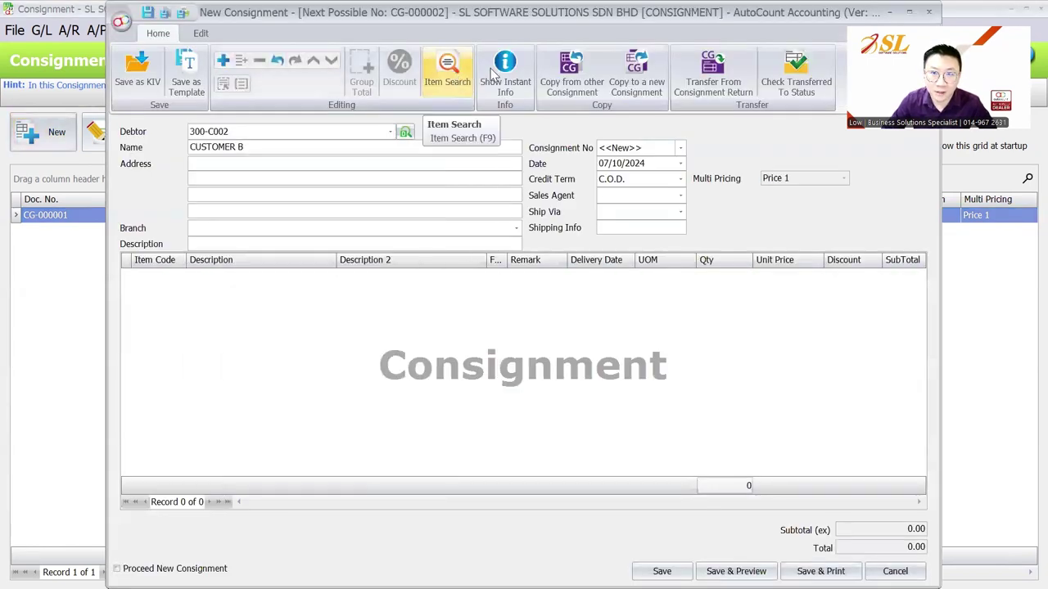
pyautogui.click(456, 77)
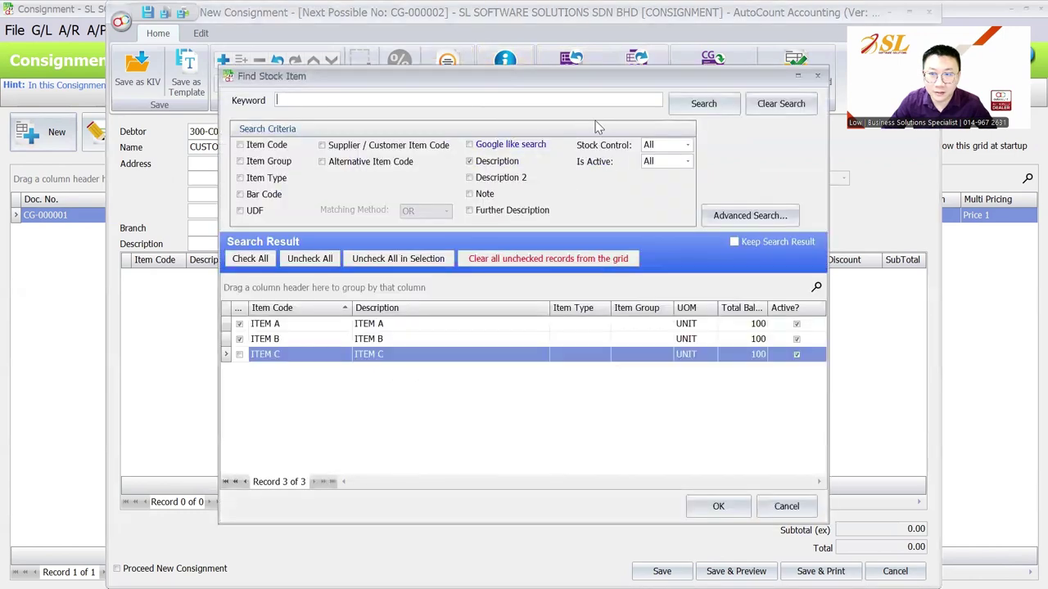
pyautogui.click(253, 262)
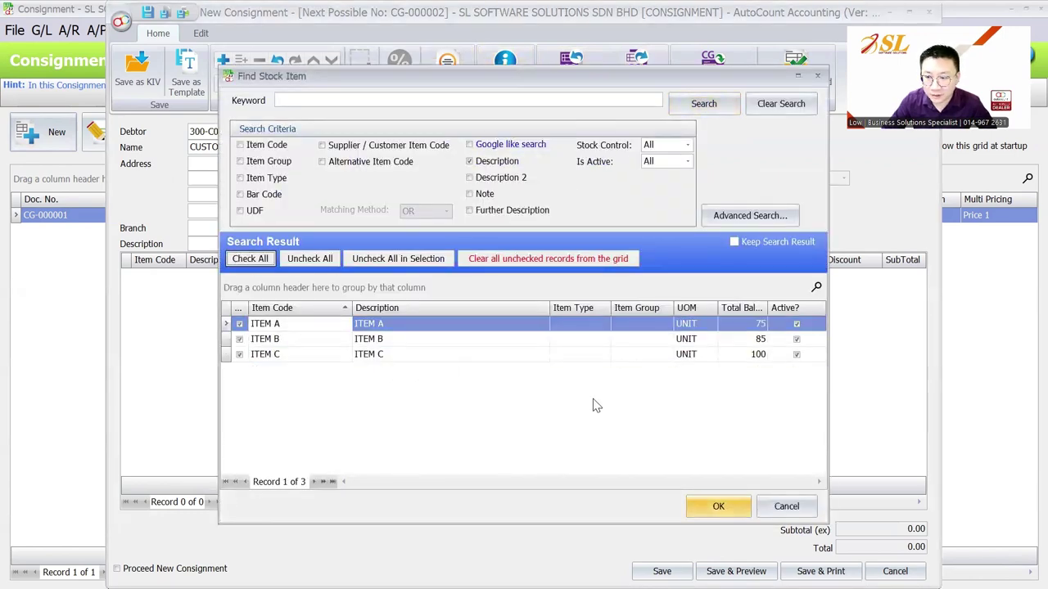
pyautogui.click(715, 505)
# Set the consignment quantity to 25 for each of ITEM A, ITEM B and ITEM C
pyautogui.click(724, 275)
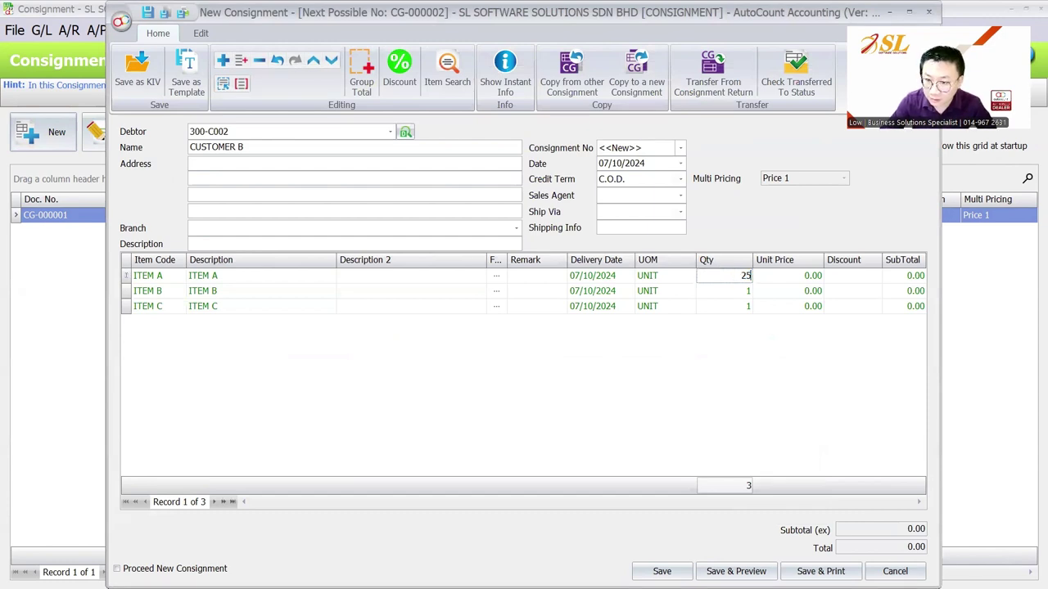
pyautogui.press('Down')
pyautogui.press('Down')
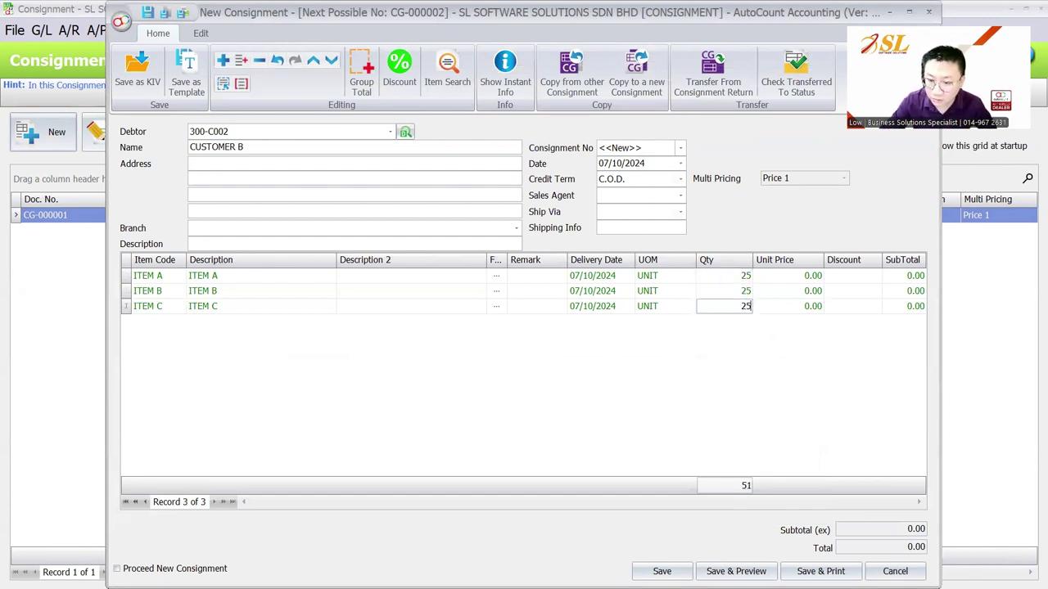
# Set the unit price to 10 for ITEM A, ITEM B and ITEM C and save CUSTOMER B's consignment
pyautogui.hotkey('ctrl', 's')
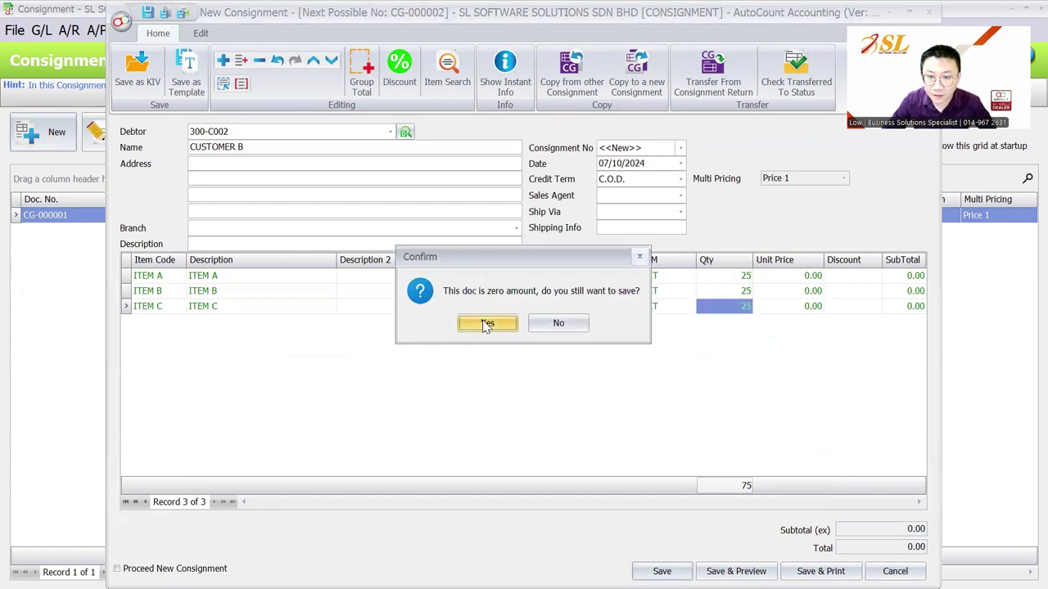
pyautogui.click(556, 323)
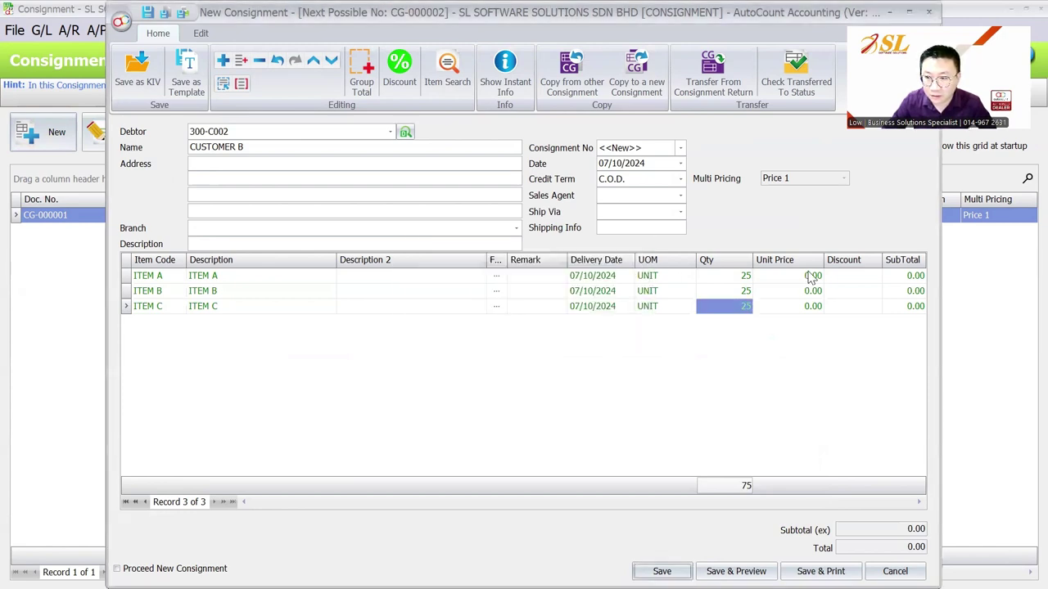
pyautogui.click(816, 278)
pyautogui.write('10')
pyautogui.press('Down')
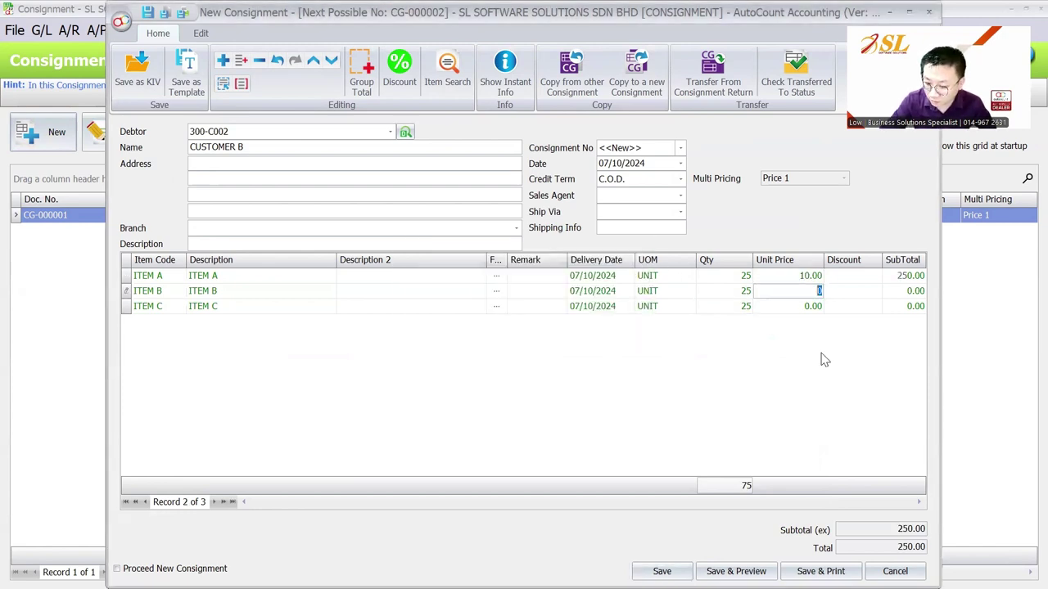
pyautogui.press('Down')
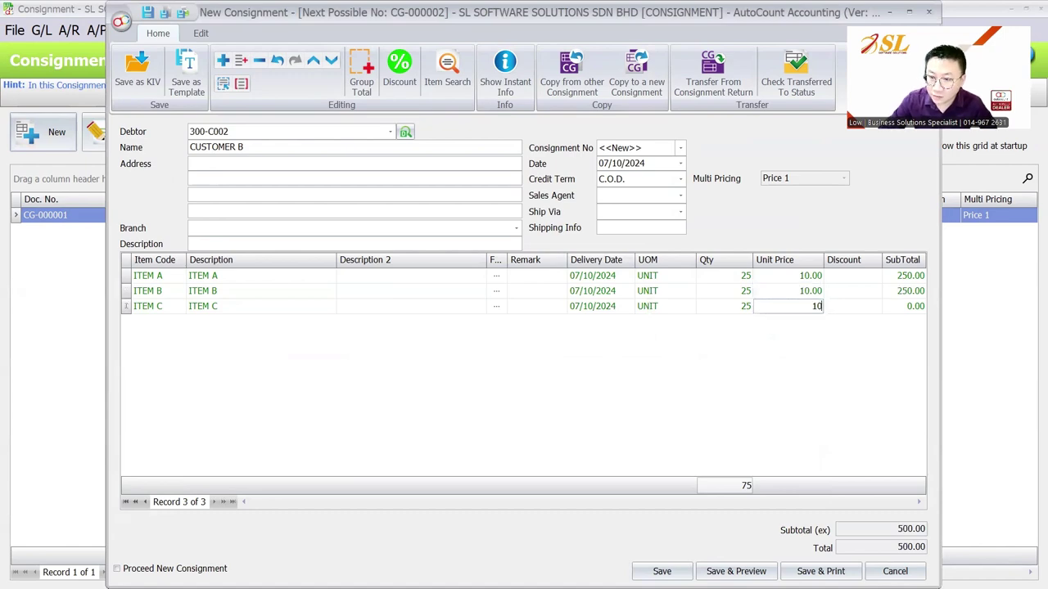
pyautogui.write('10')
pyautogui.click(659, 571)
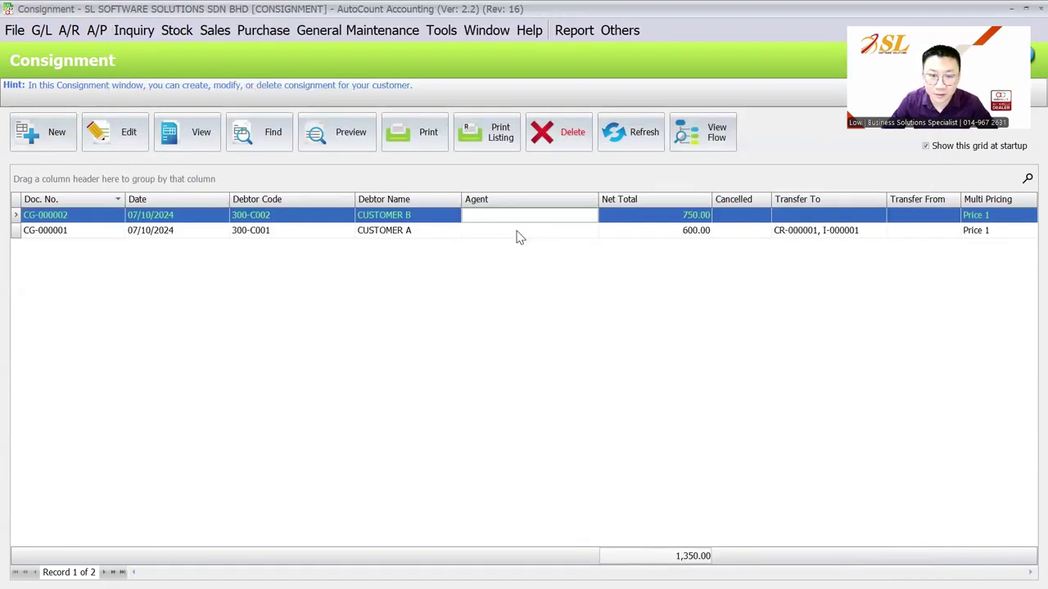
pyautogui.click(516, 231)
pyautogui.click(520, 216)
pyautogui.click(516, 237)
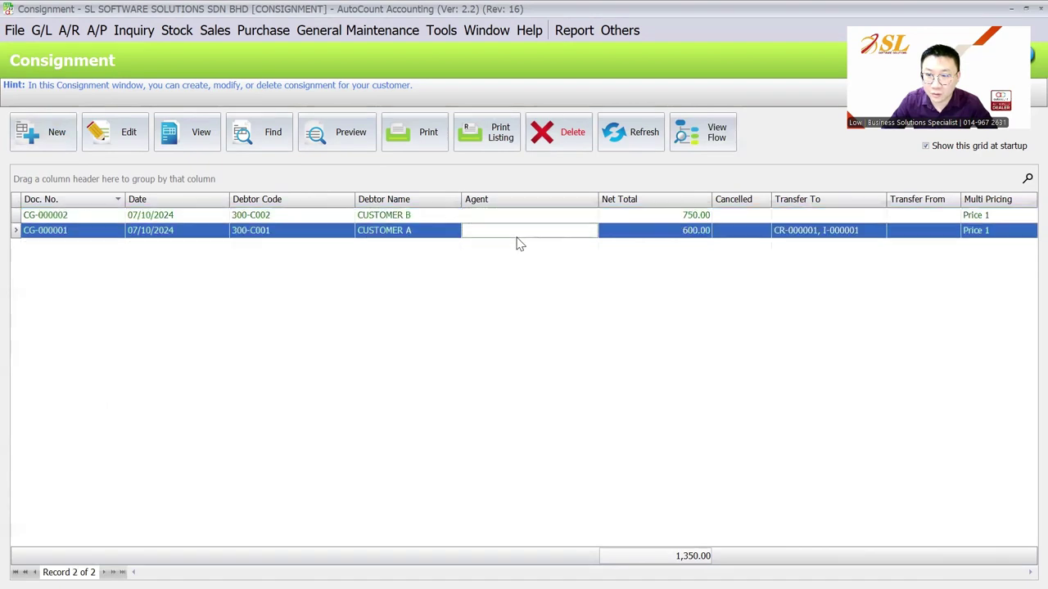
pyautogui.click(513, 219)
pyautogui.click(514, 233)
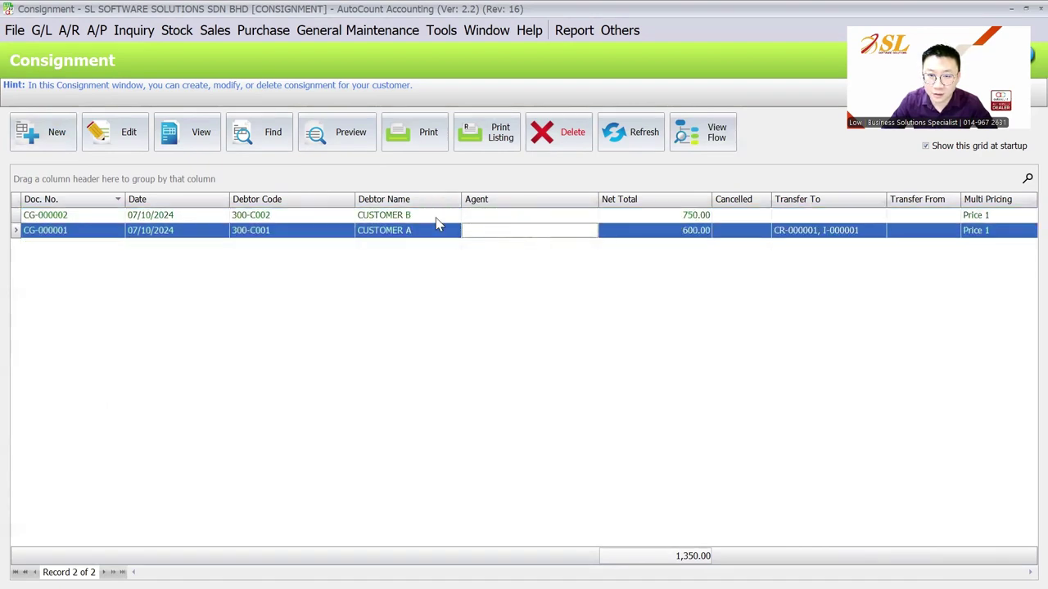
# Open the Print Outstanding Consignment Detail Listing report from the consignment listing report types
pyautogui.click(502, 149)
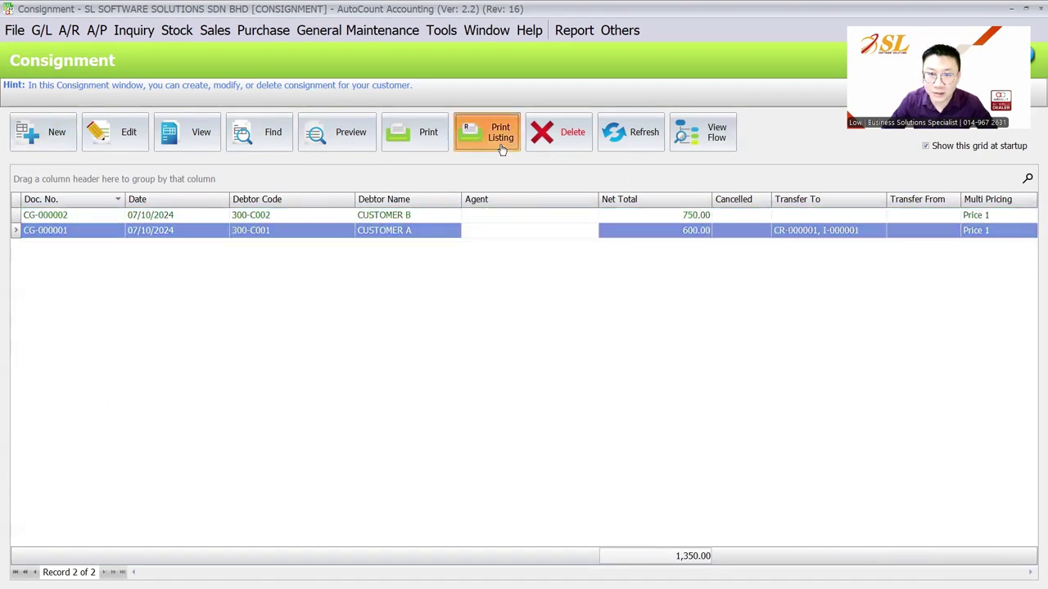
pyautogui.click(429, 303)
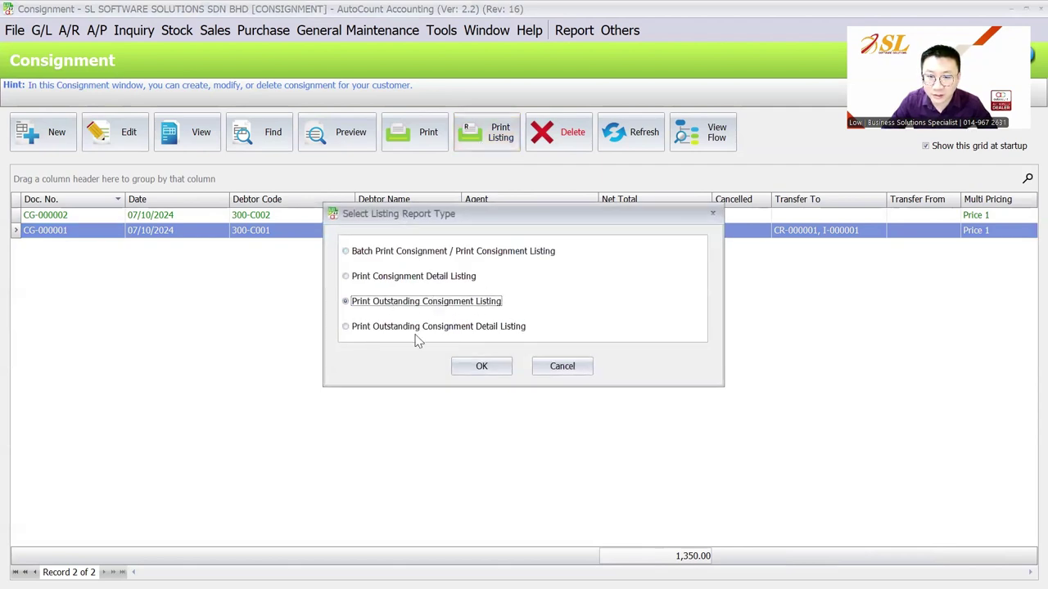
pyautogui.click(428, 329)
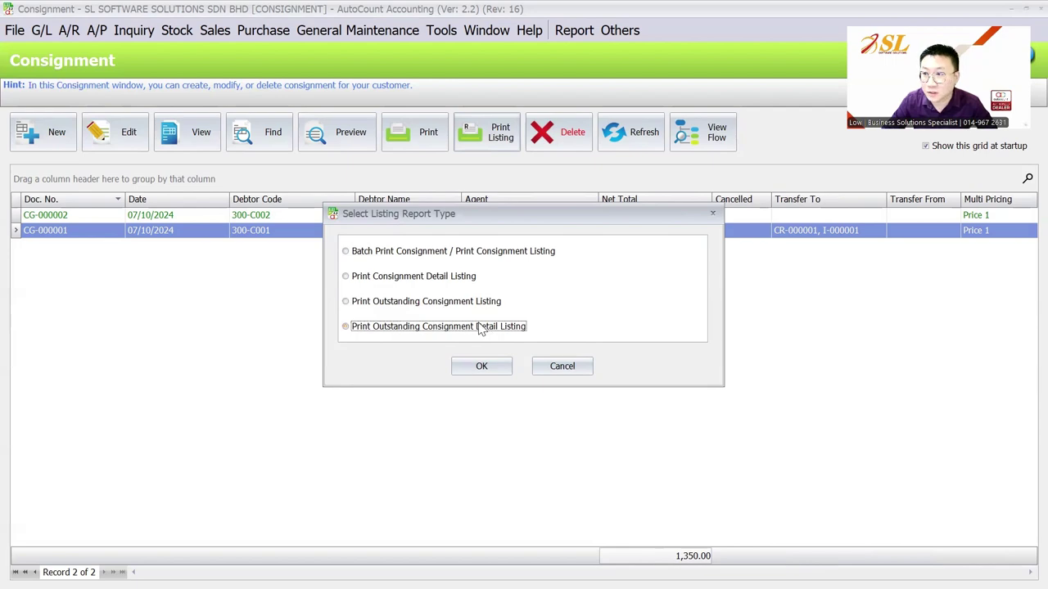
pyautogui.click(480, 367)
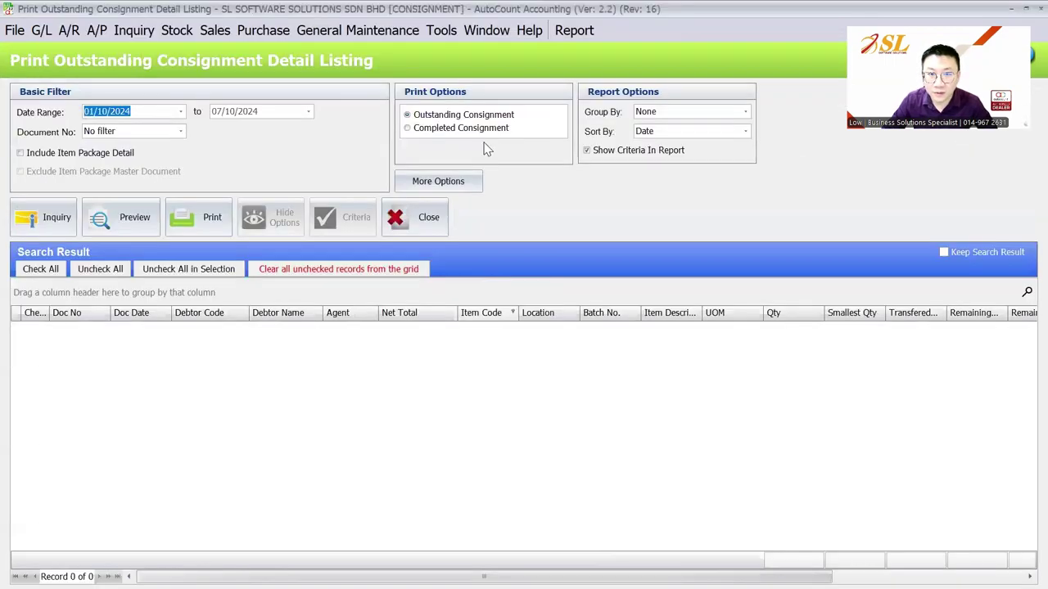
# Group the outstanding consignment detail listing by Debtor Code and run the inquiry
pyautogui.click(649, 117)
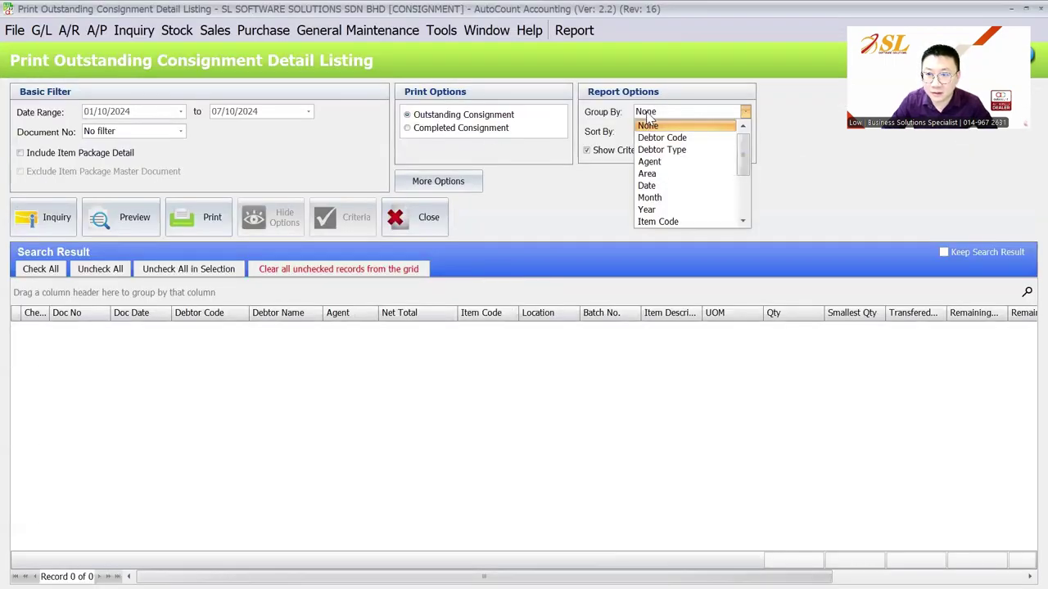
pyautogui.click(661, 138)
pyautogui.click(42, 221)
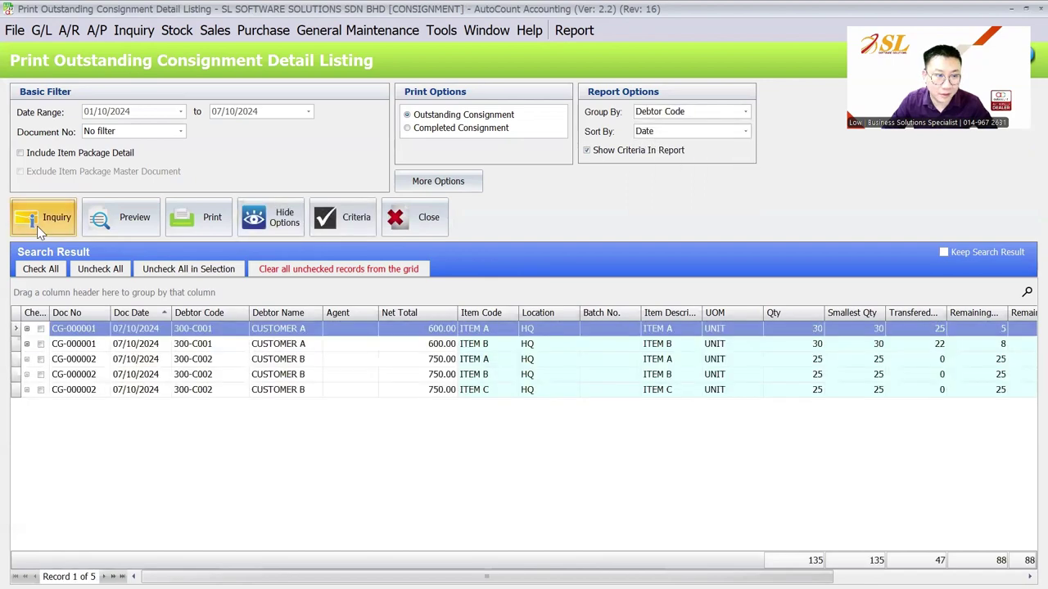
# Mark all records in the search result, preview the Outstanding Consignment Detail Listing report and close the preview
pyautogui.click(42, 264)
pyautogui.click(106, 217)
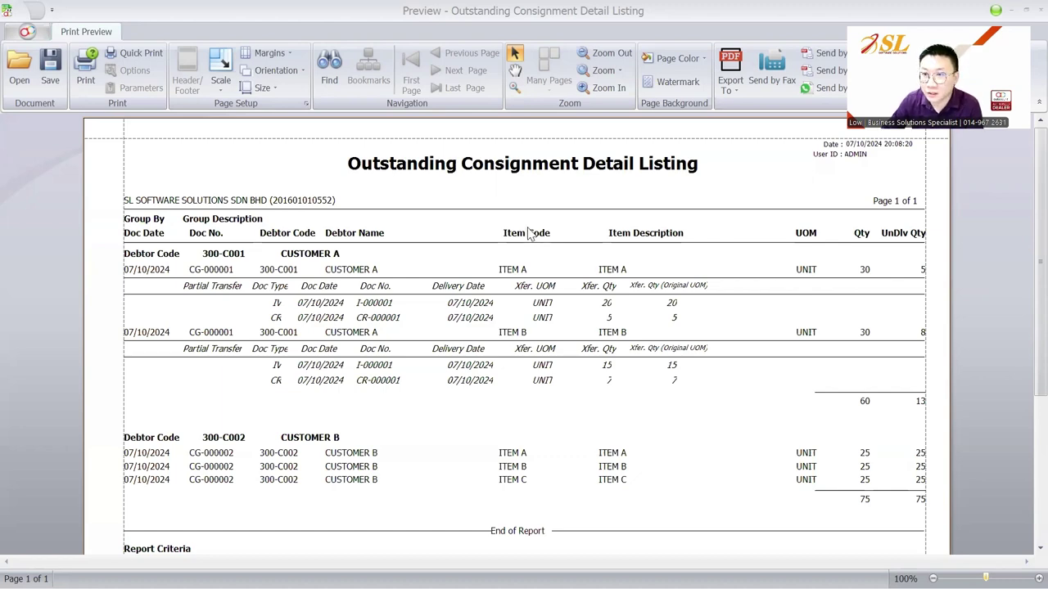
pyautogui.press('Escape')
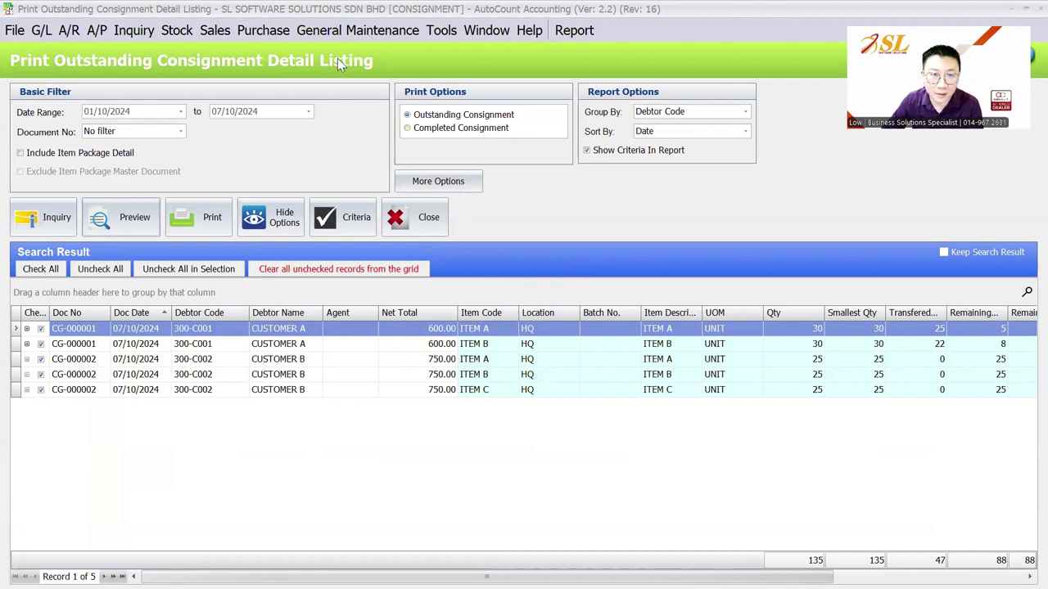
# Return to the consignment list, view the available listing report types and dismiss the selection
pyautogui.click(216, 34)
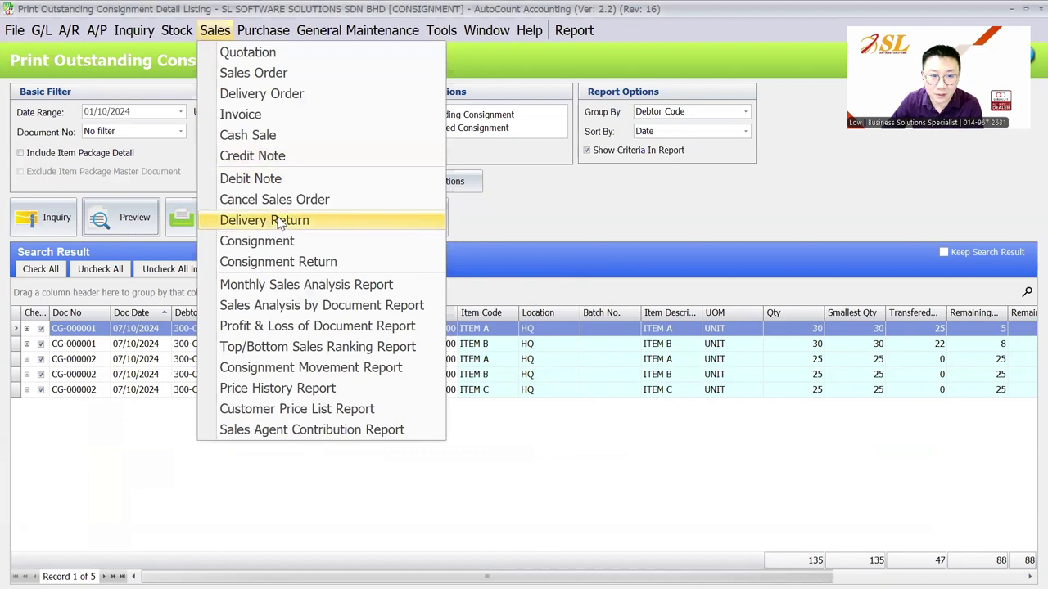
pyautogui.click(256, 240)
pyautogui.click(495, 139)
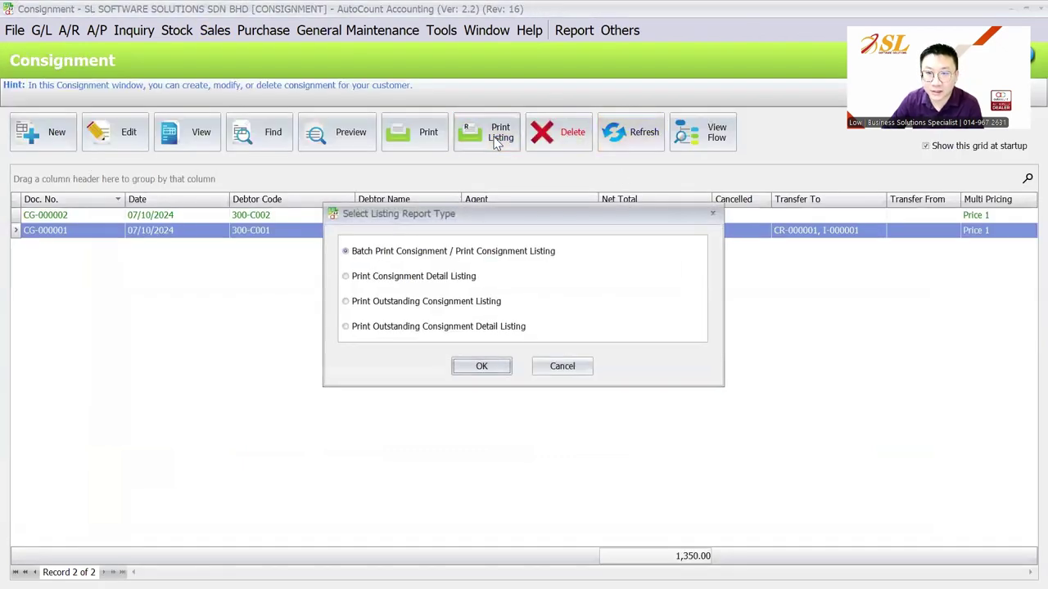
pyautogui.click(561, 368)
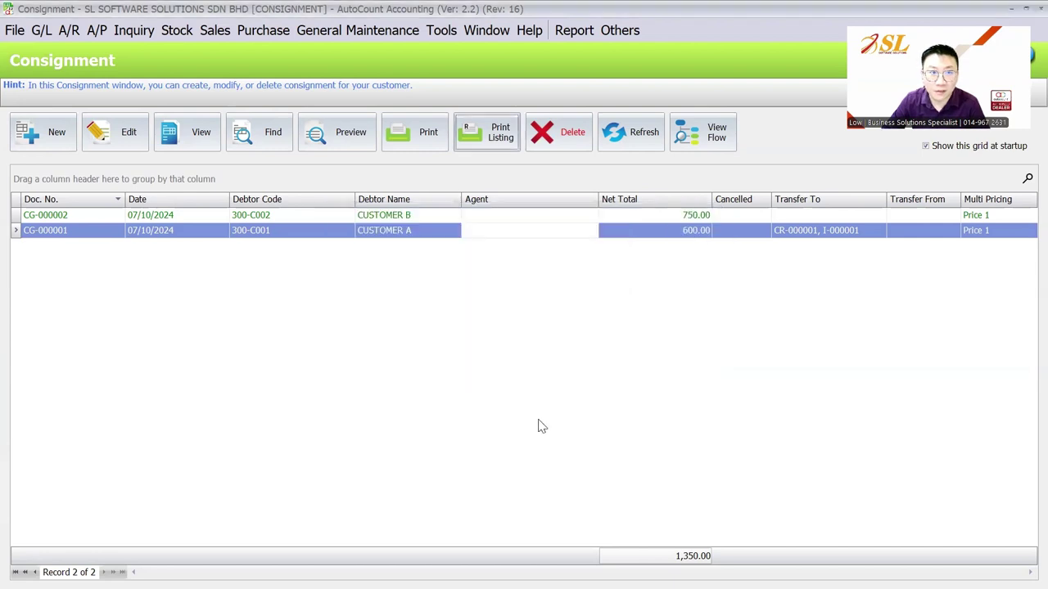
pyautogui.click(39, 135)
pyautogui.click(295, 130)
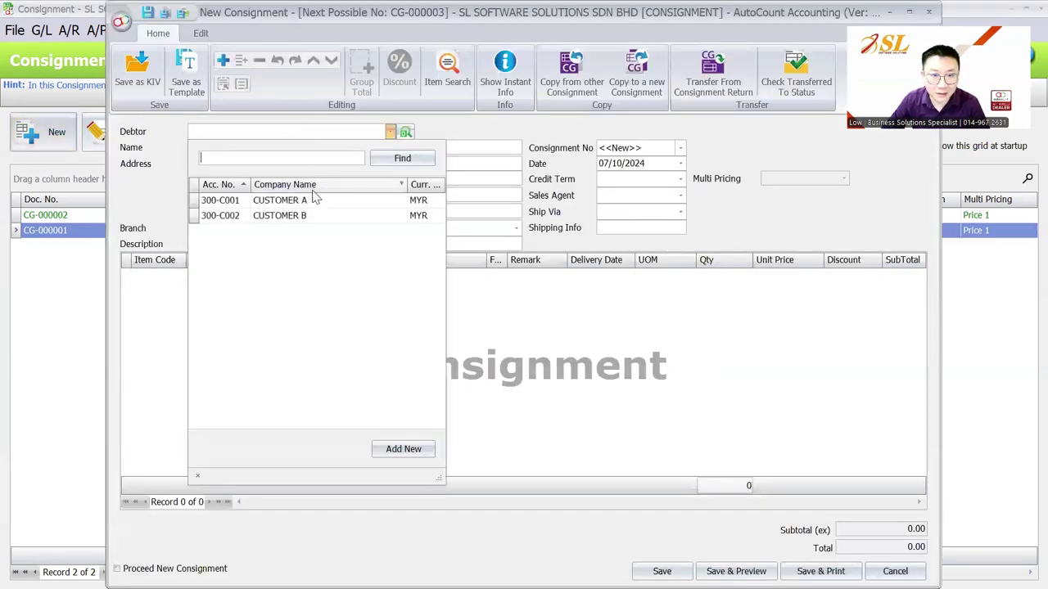
pyautogui.click(319, 201)
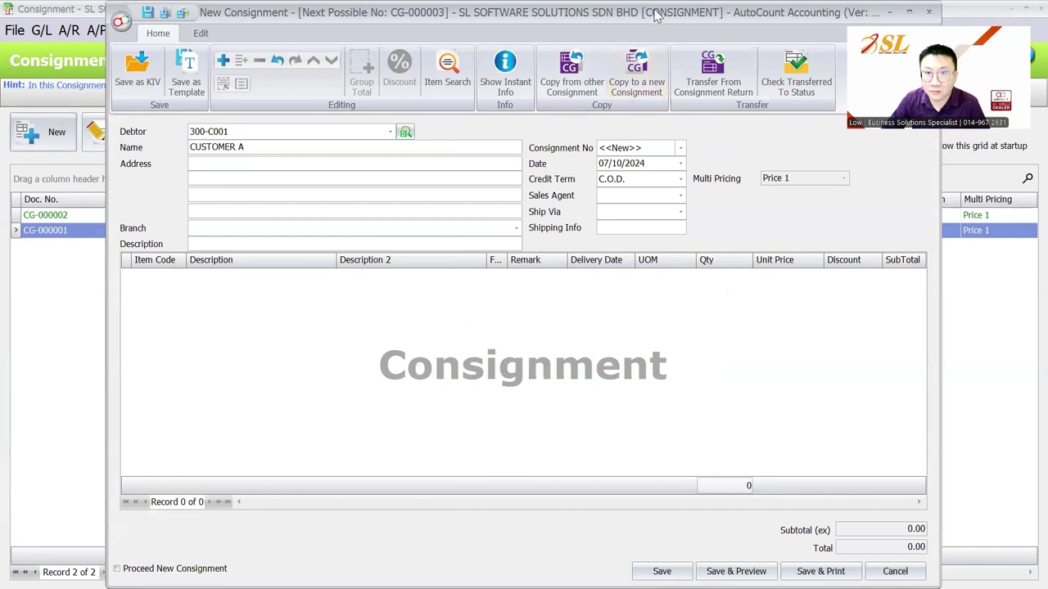
pyautogui.moveTo(655, 15); pyautogui.dragTo(723, 71)
pyautogui.click(788, 64)
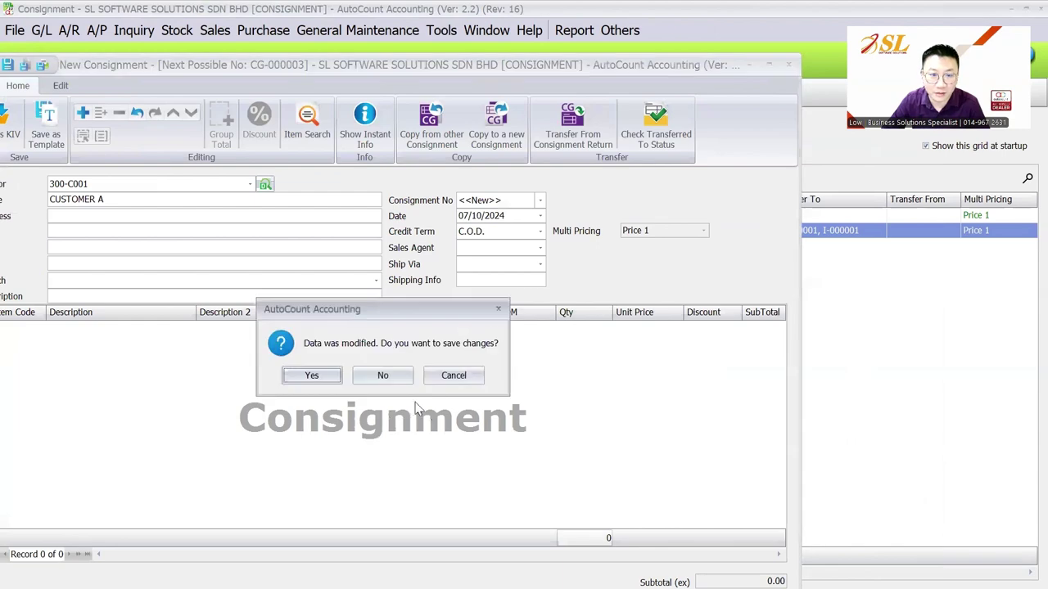
pyautogui.click(382, 375)
# Create a new sales invoice with debtor 300-C002, CUSTOMER B
pyautogui.click(214, 31)
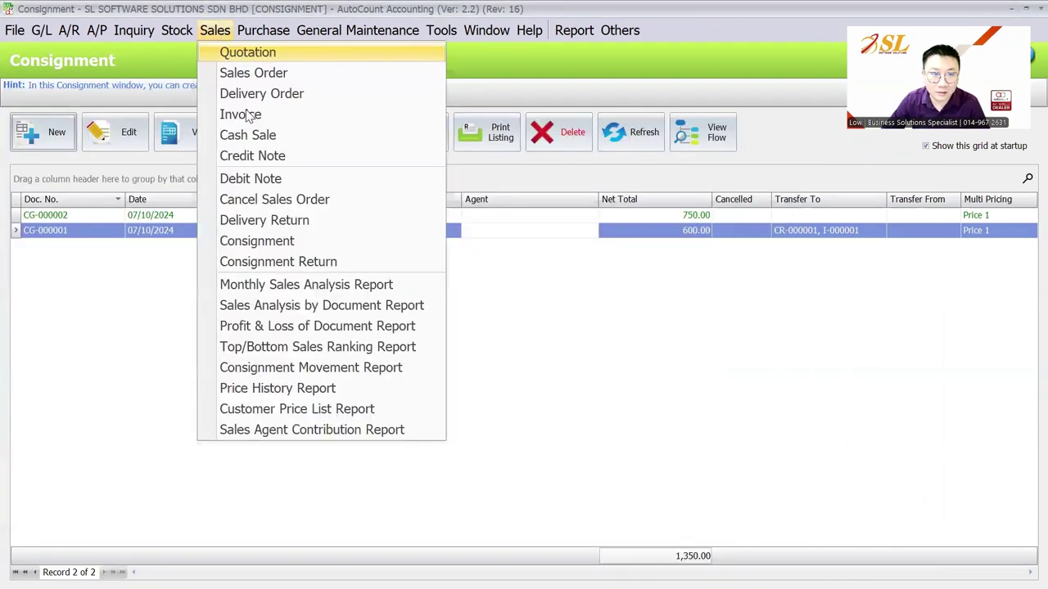
pyautogui.click(240, 114)
pyautogui.click(45, 132)
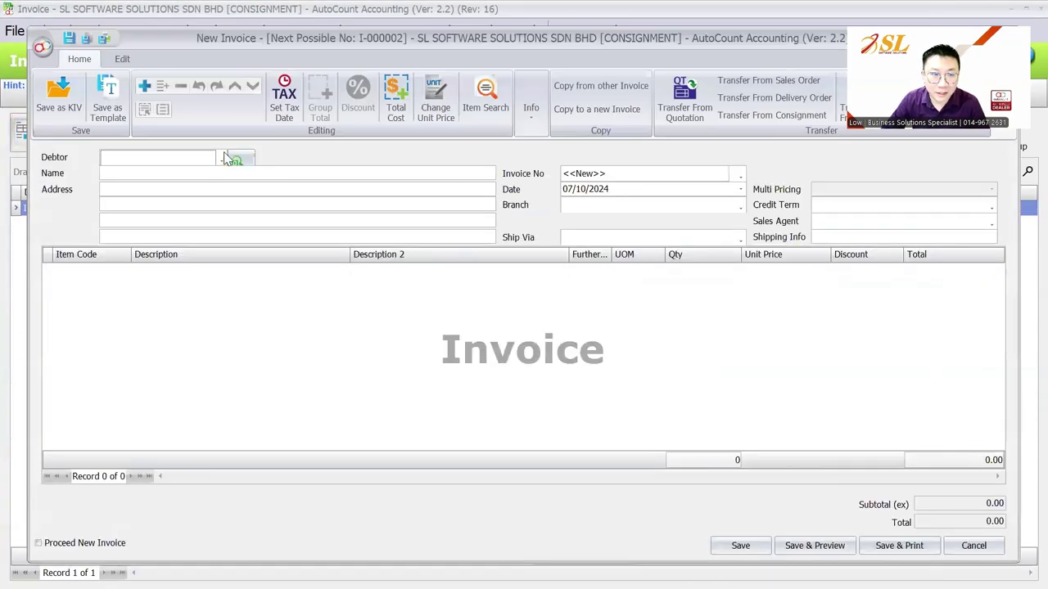
pyautogui.click(221, 159)
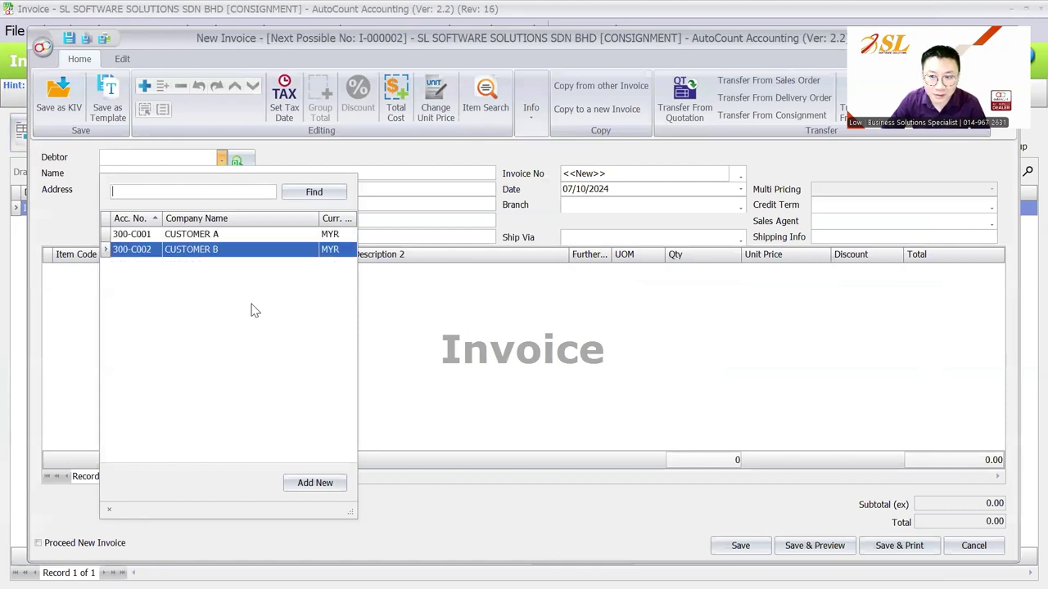
pyautogui.click(488, 340)
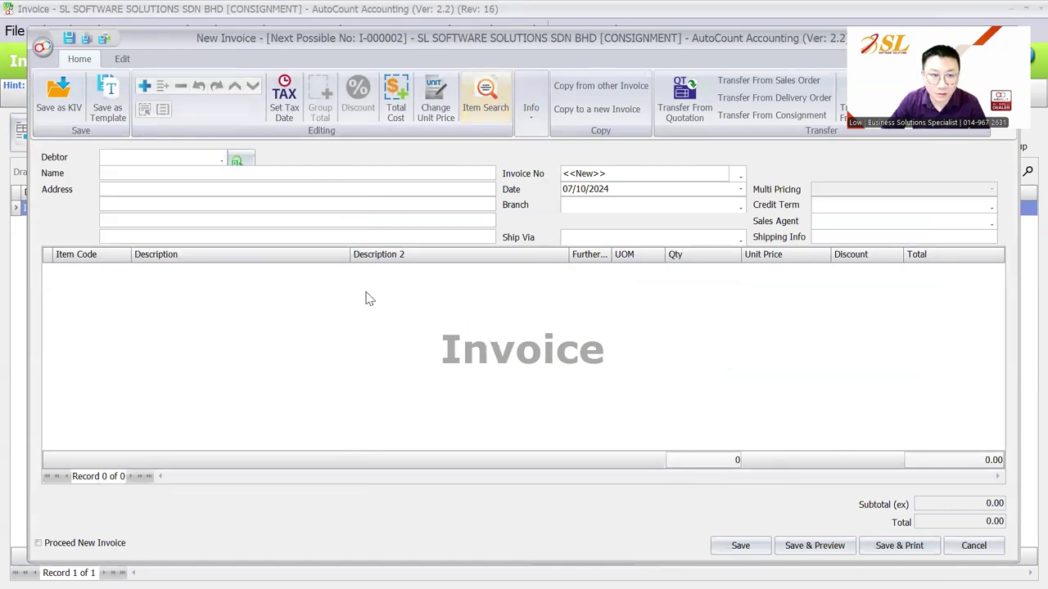
pyautogui.click(221, 159)
pyautogui.click(220, 250)
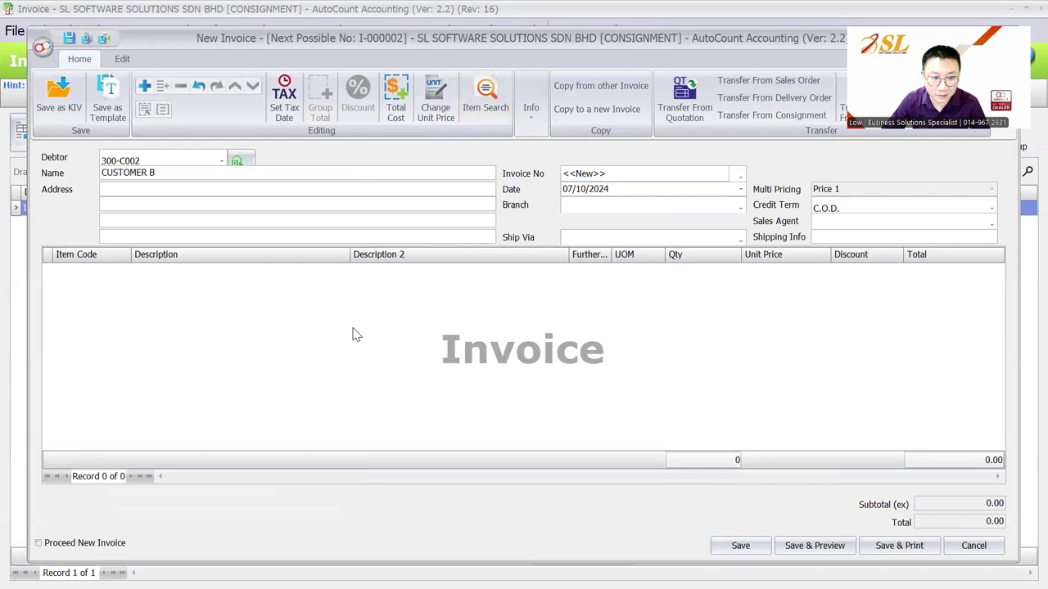
# Show the invoice's instant info footer, enlarge it and display its Stock Balance information
pyautogui.click(486, 96)
pyautogui.click(818, 75)
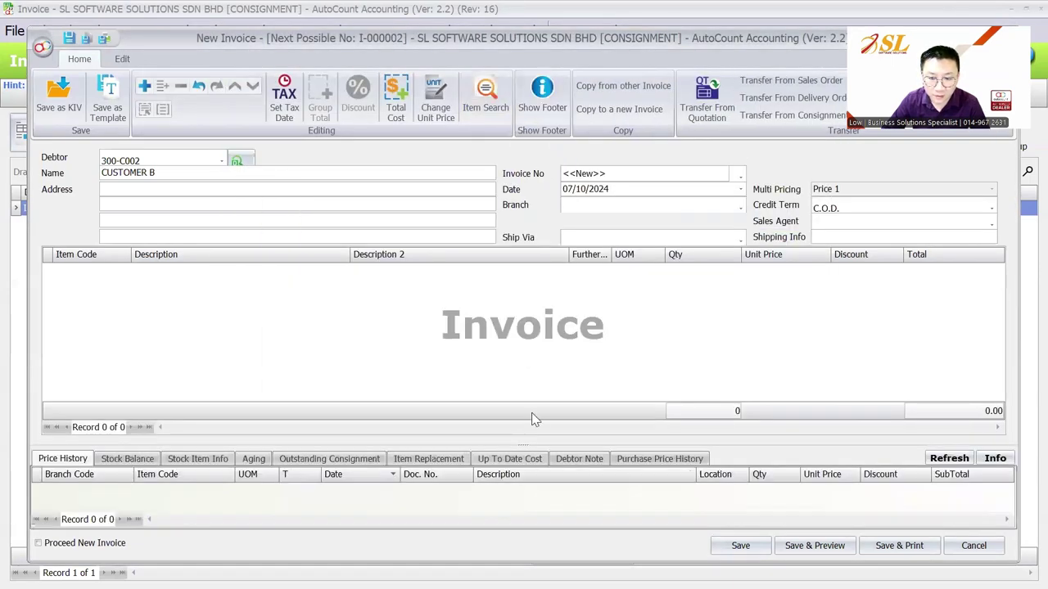
pyautogui.moveTo(517, 444); pyautogui.dragTo(520, 372)
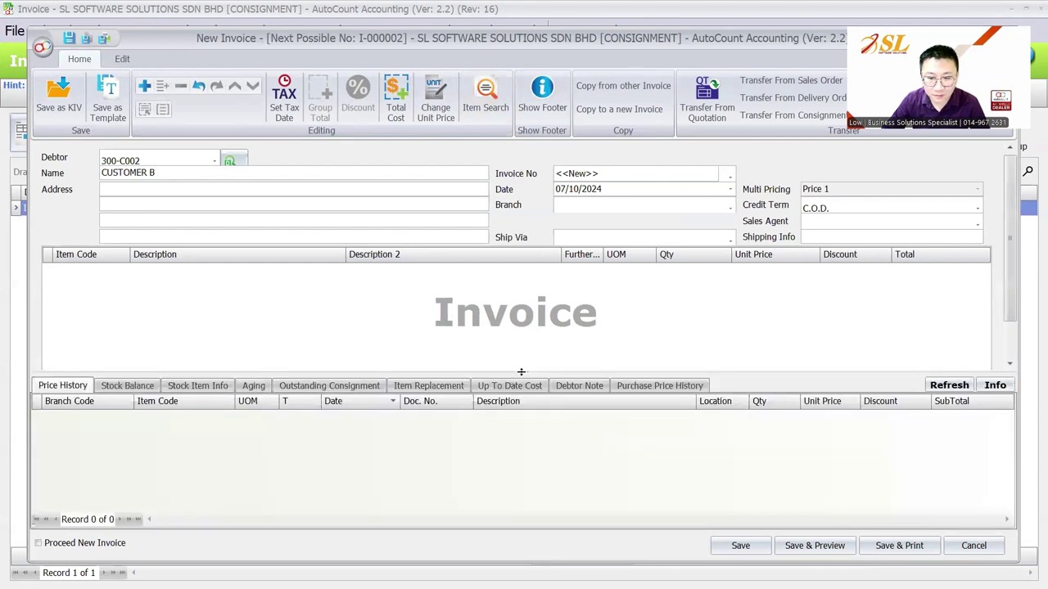
pyautogui.click(123, 385)
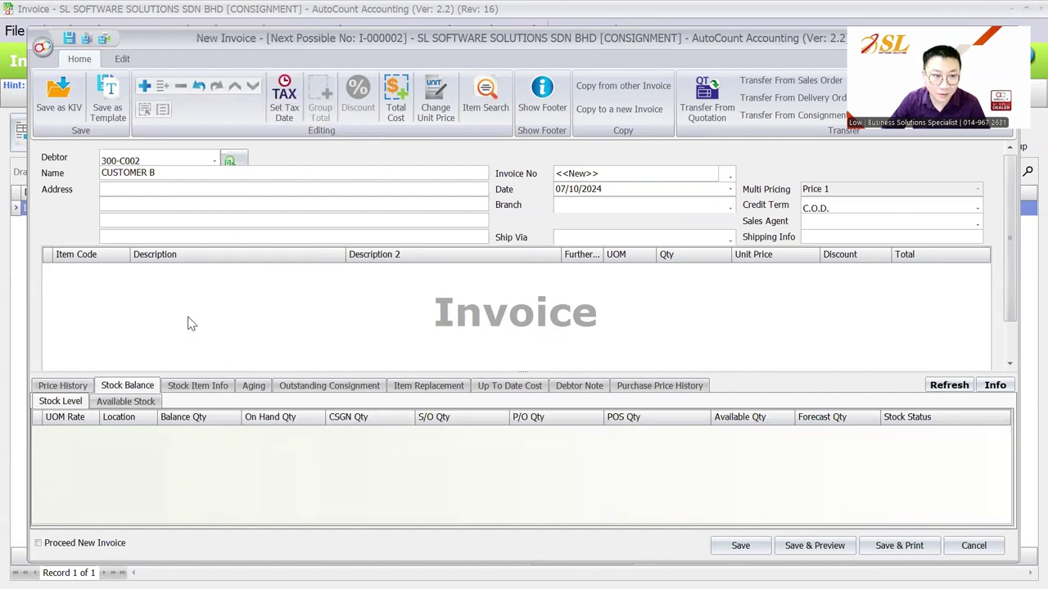
# Add a detail line for ITEM A to the invoice so its stock balance is listed
pyautogui.rightClick(258, 305)
pyautogui.press('Escape')
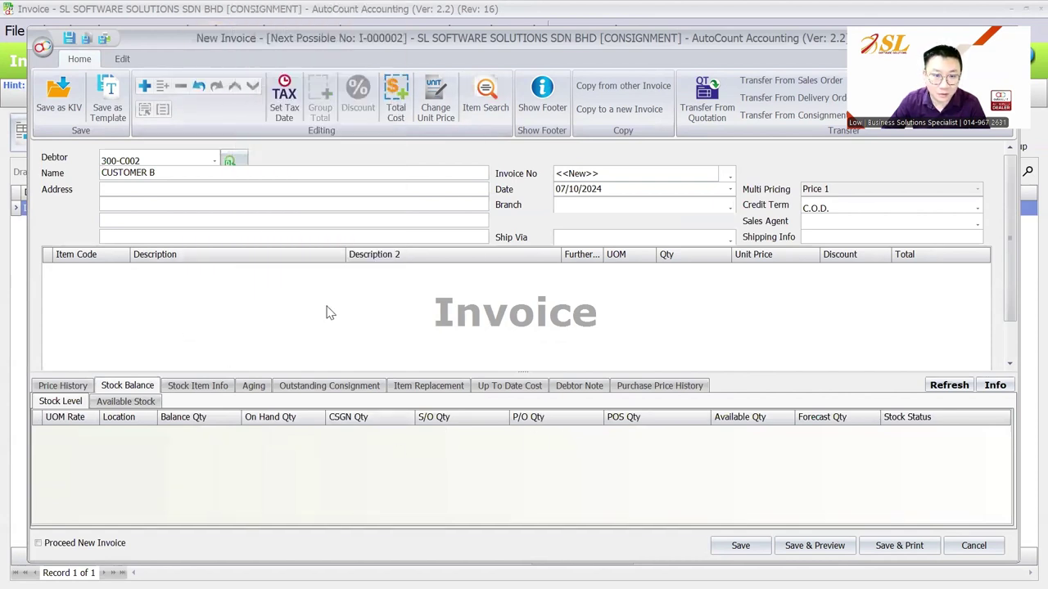
pyautogui.rightClick(325, 313)
pyautogui.click(371, 17)
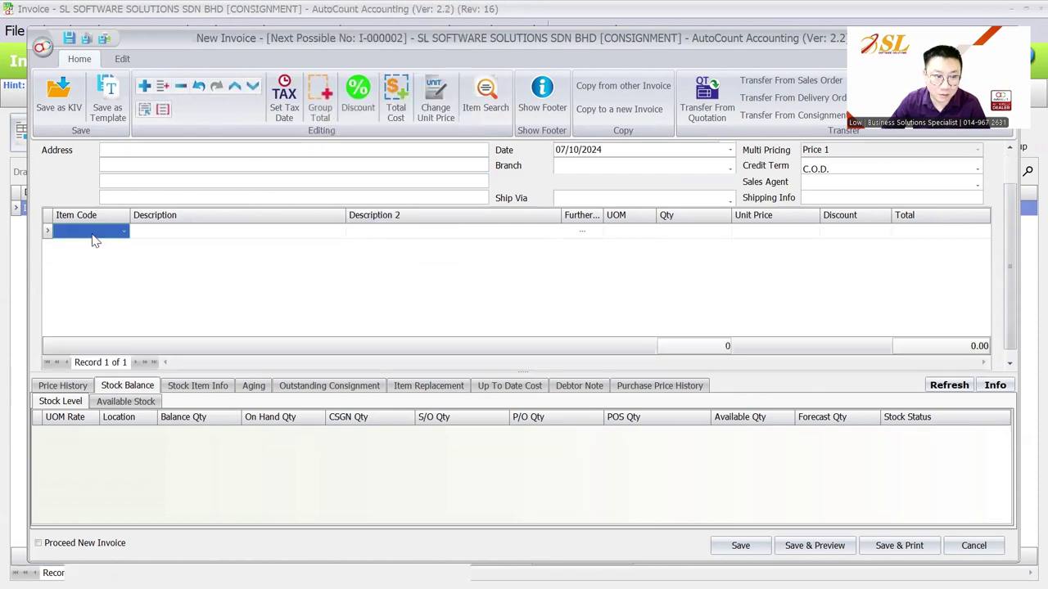
pyautogui.click(124, 232)
pyautogui.click(129, 305)
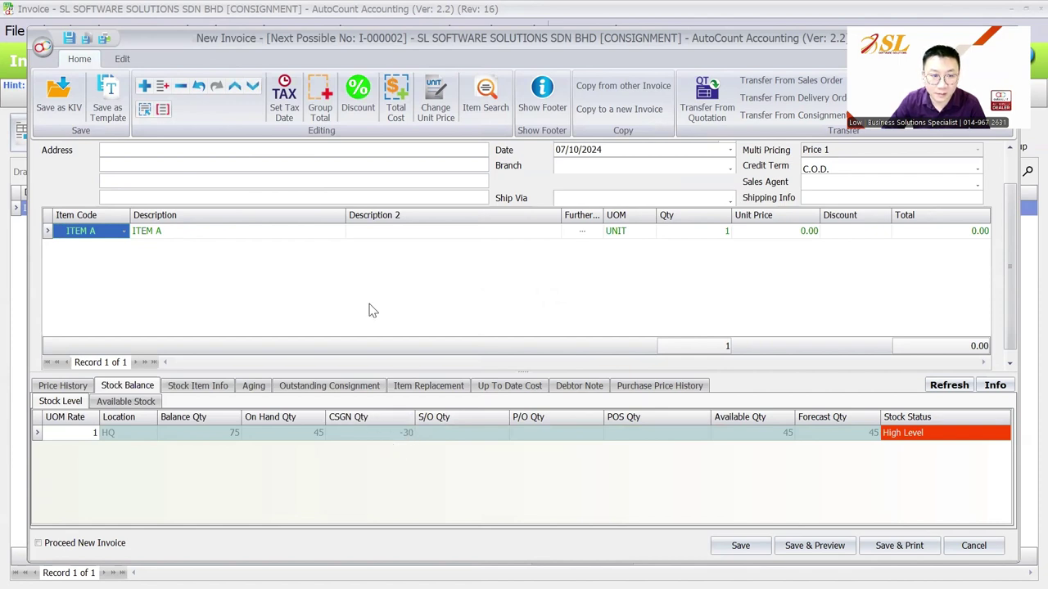
# Show the maximized invoice's Outstanding Consignment information and change the debtor to 300-C001, CUSTOMER A, without updating unit prices and discounts
pyautogui.click(342, 396)
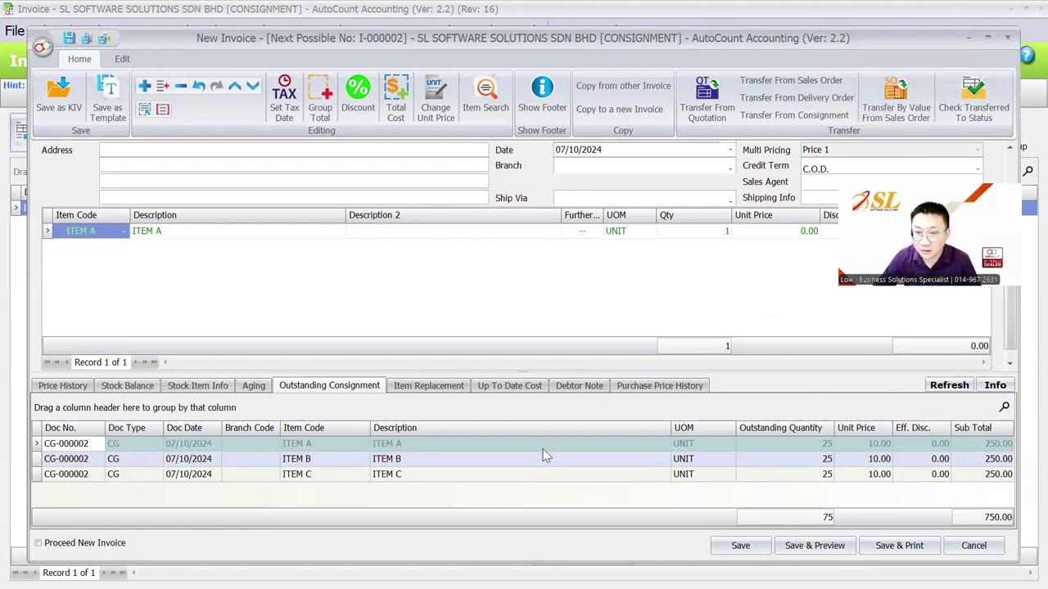
pyautogui.doubleClick(958, 33)
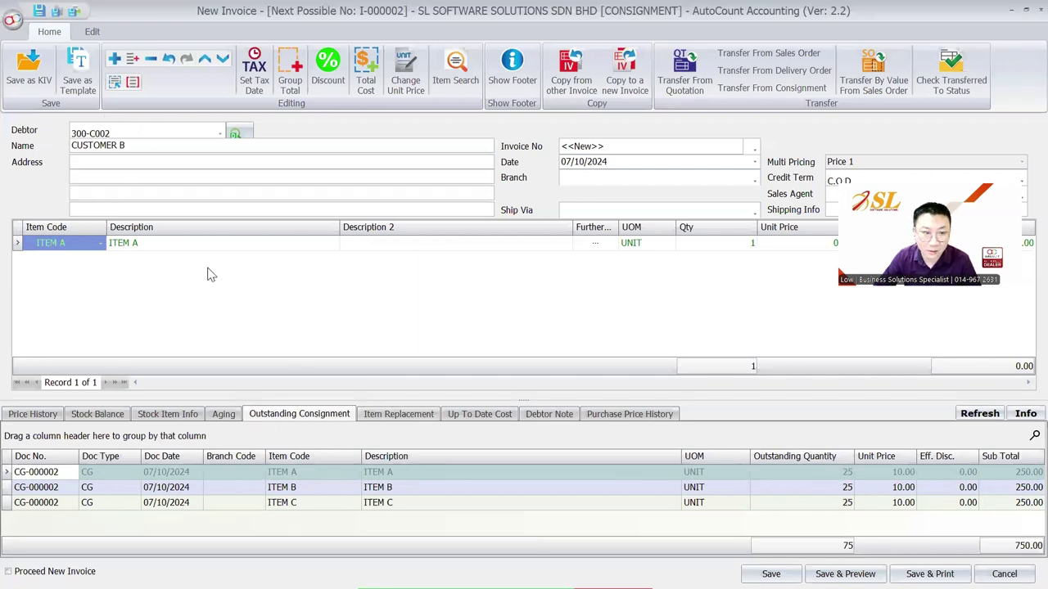
pyautogui.click(219, 132)
pyautogui.click(197, 207)
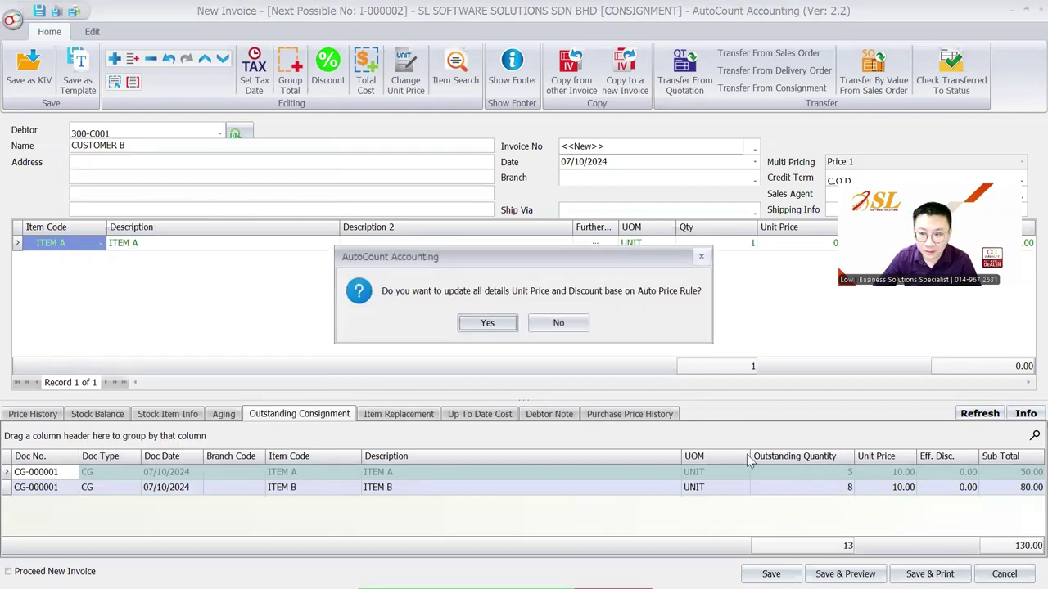
pyautogui.click(560, 324)
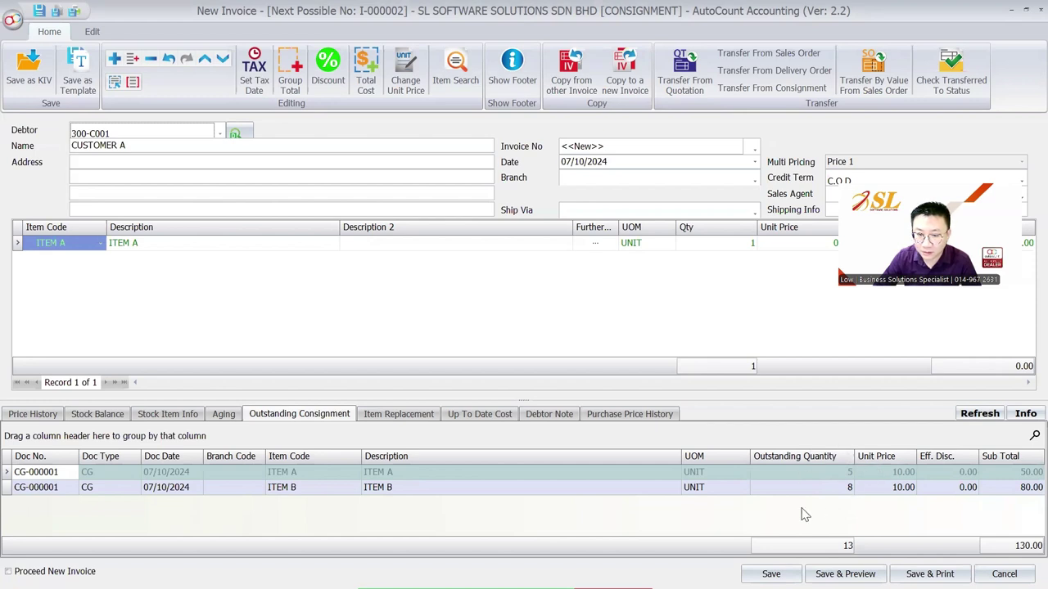
# Hide and show the invoice's instant info footer again and enlarge it
pyautogui.click(512, 70)
pyautogui.click(511, 69)
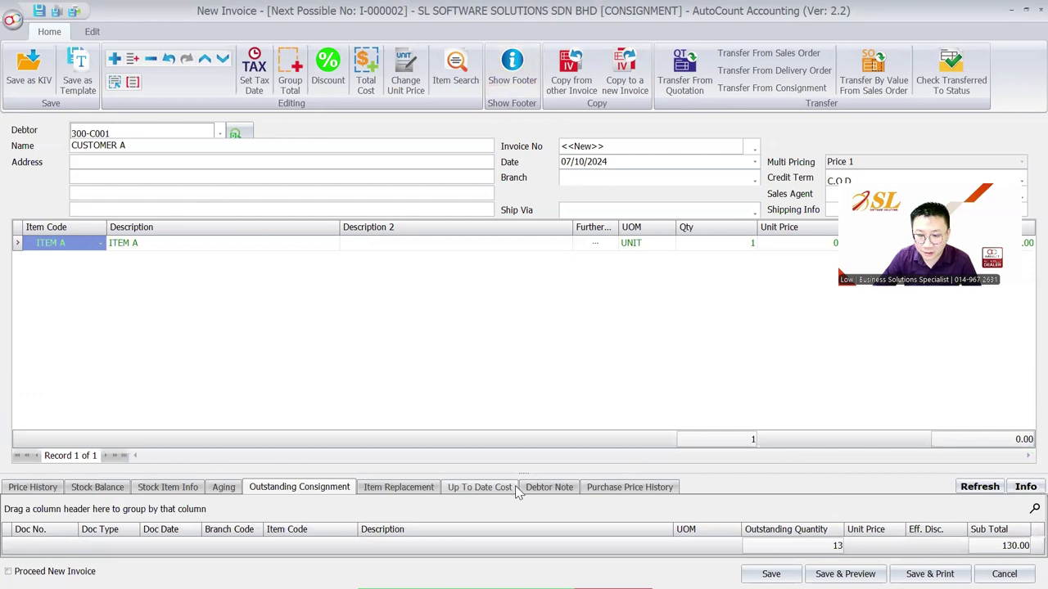
pyautogui.moveTo(523, 371); pyautogui.dragTo(522, 370)
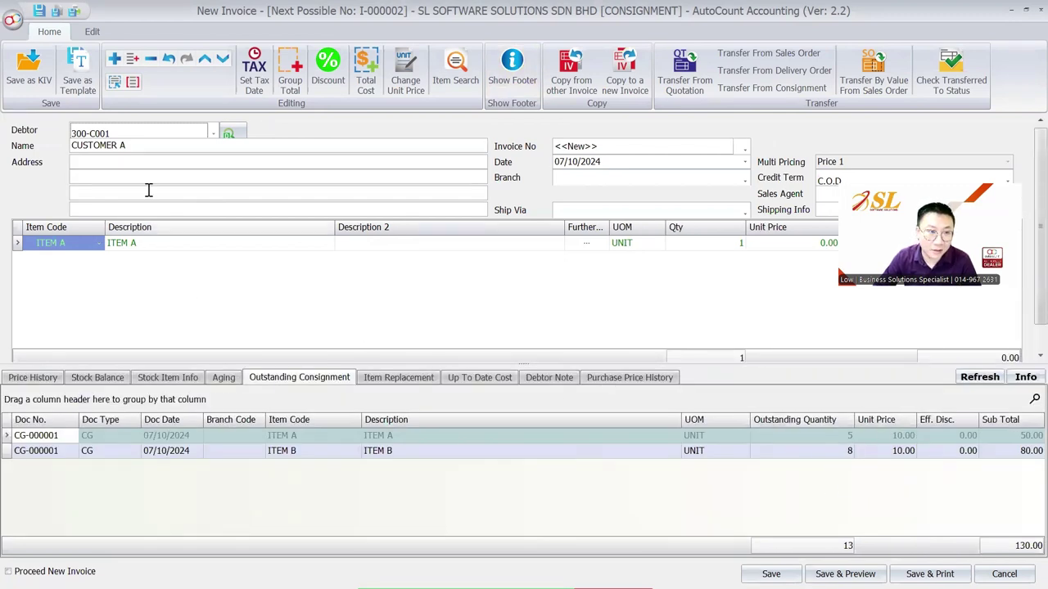
# Create a new debtor named CUSTOMER C from the invoice, assign it there and accept updating unit prices and discounts
pyautogui.click(213, 133)
pyautogui.click(285, 455)
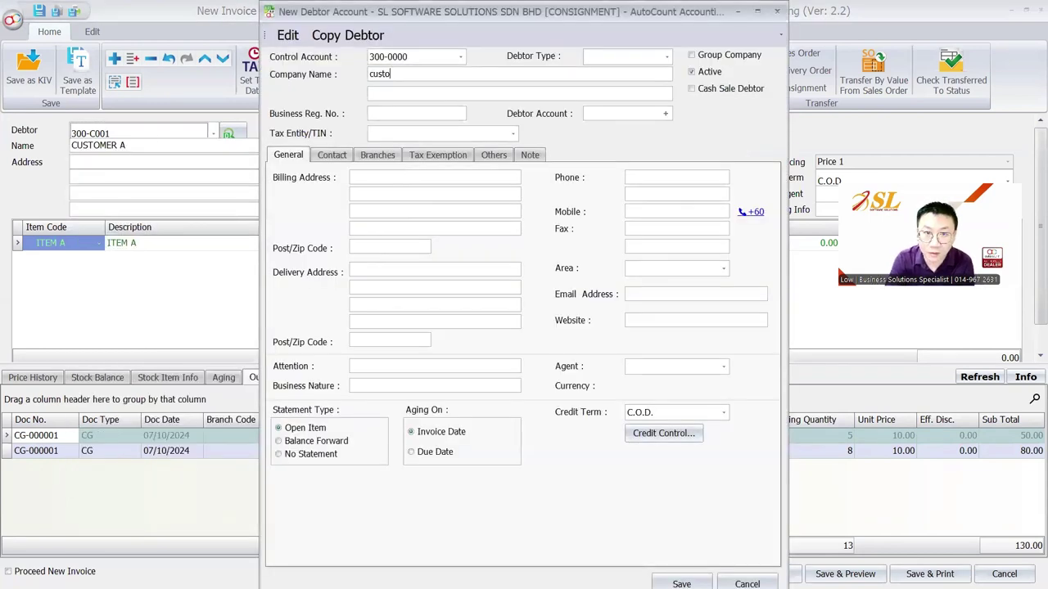
pyautogui.write('CUSTOMER')
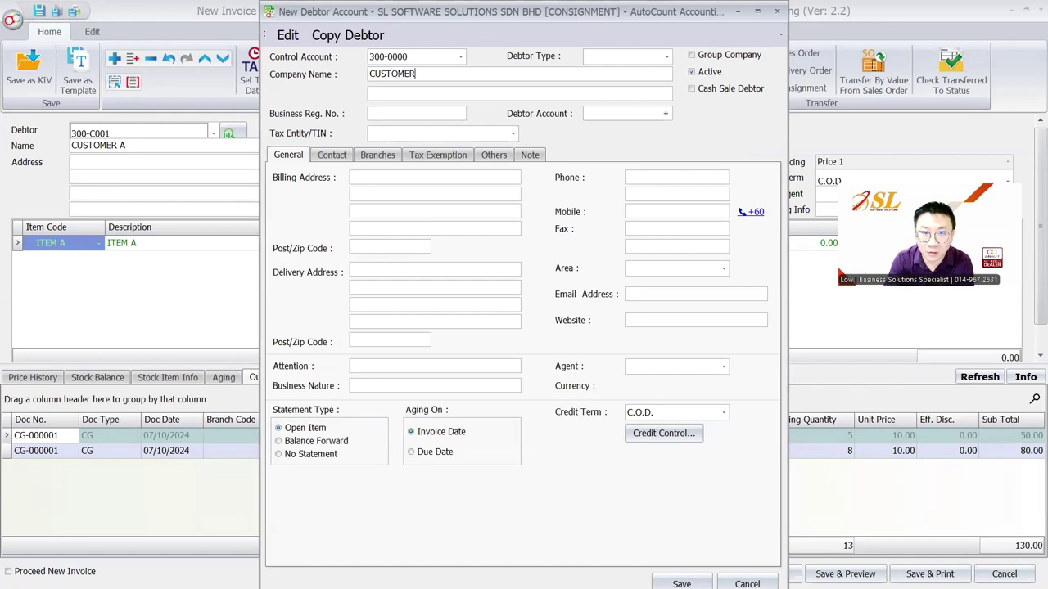
pyautogui.write(' C')
pyautogui.press('Tab')
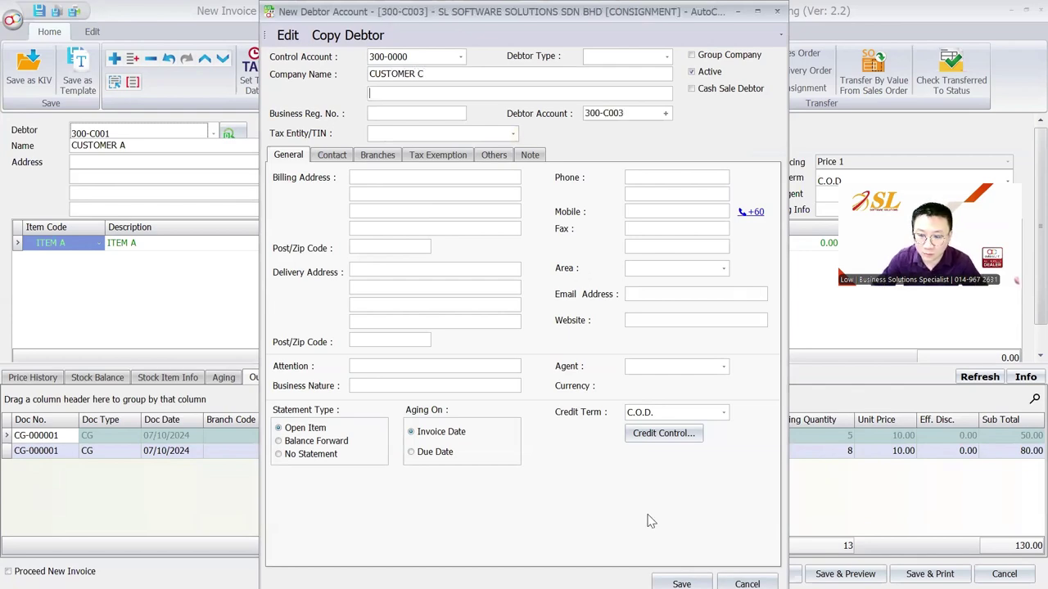
pyautogui.click(681, 584)
pyautogui.click(488, 324)
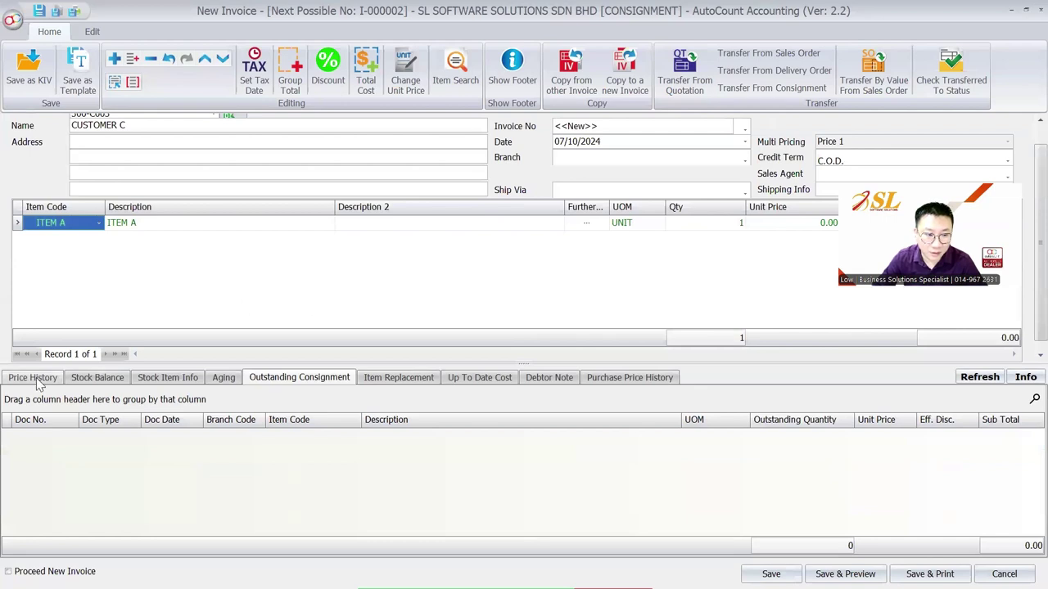
# Examine ITEM A's consigned quantity under Stock Balance, and add a detail line for ITEM B to view its balance
pyautogui.click(95, 380)
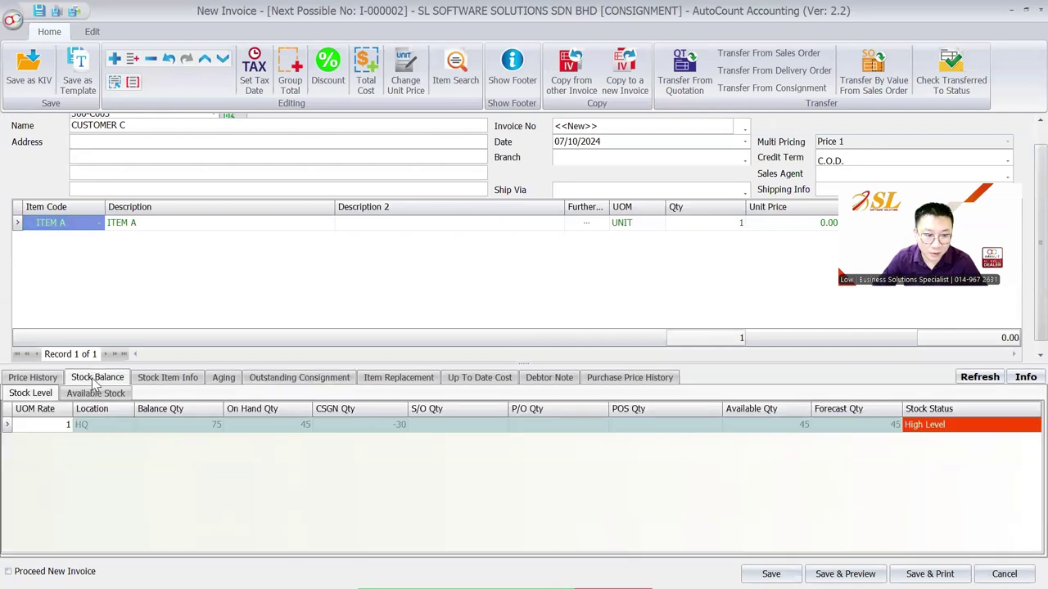
pyautogui.click(370, 427)
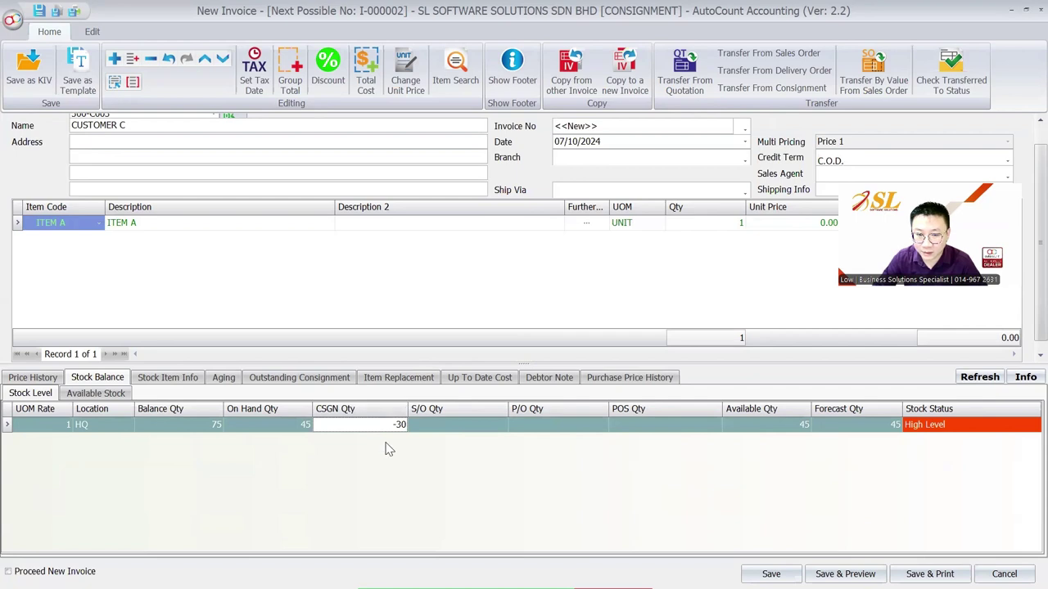
pyautogui.rightClick(87, 255)
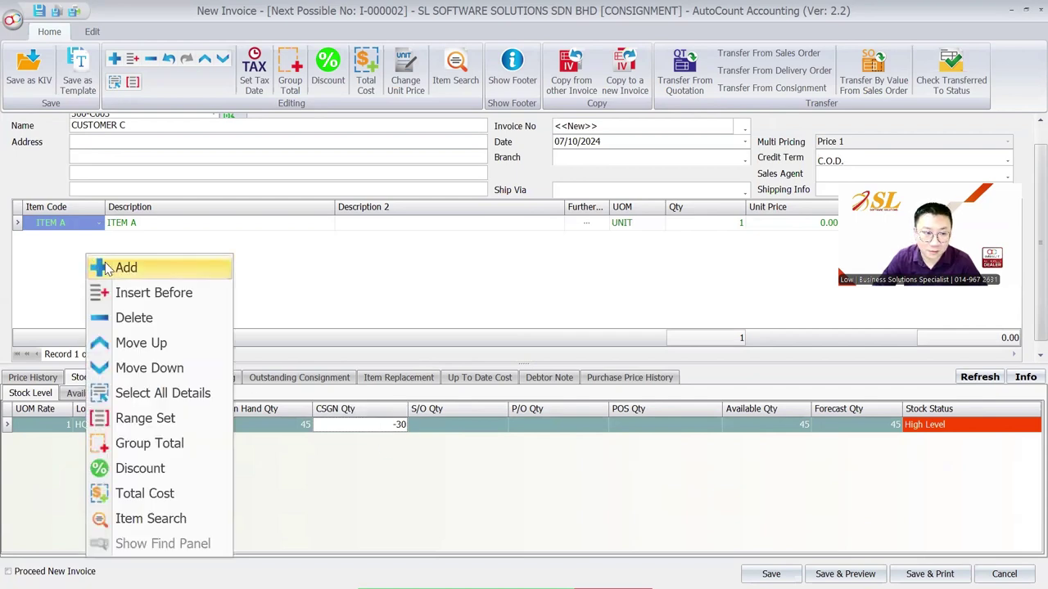
pyautogui.click(113, 265)
pyautogui.click(129, 321)
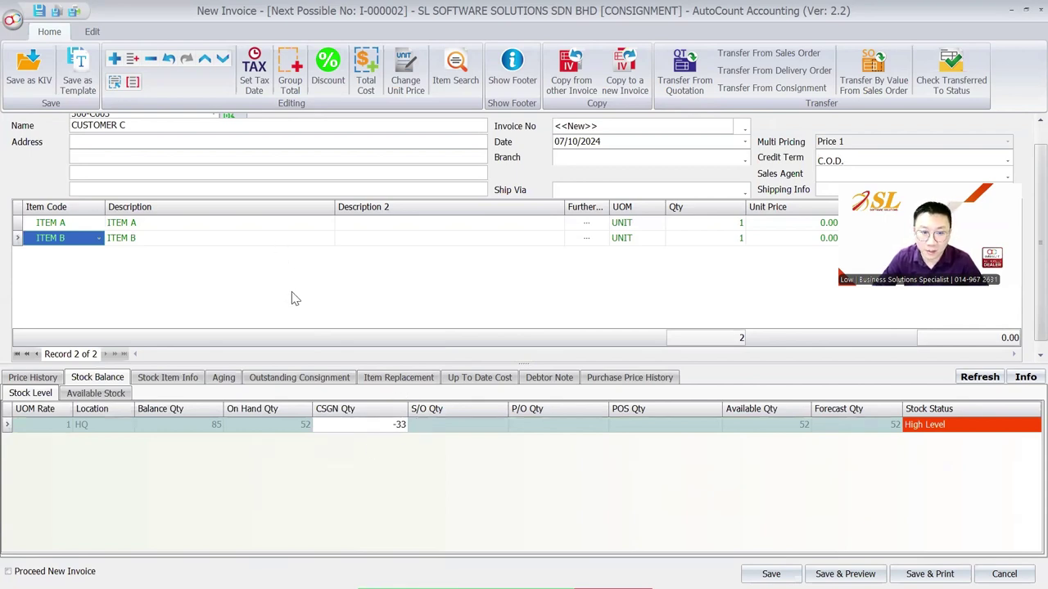
# Close the new CUSTOMER C invoice without saving it
pyautogui.click(131, 128)
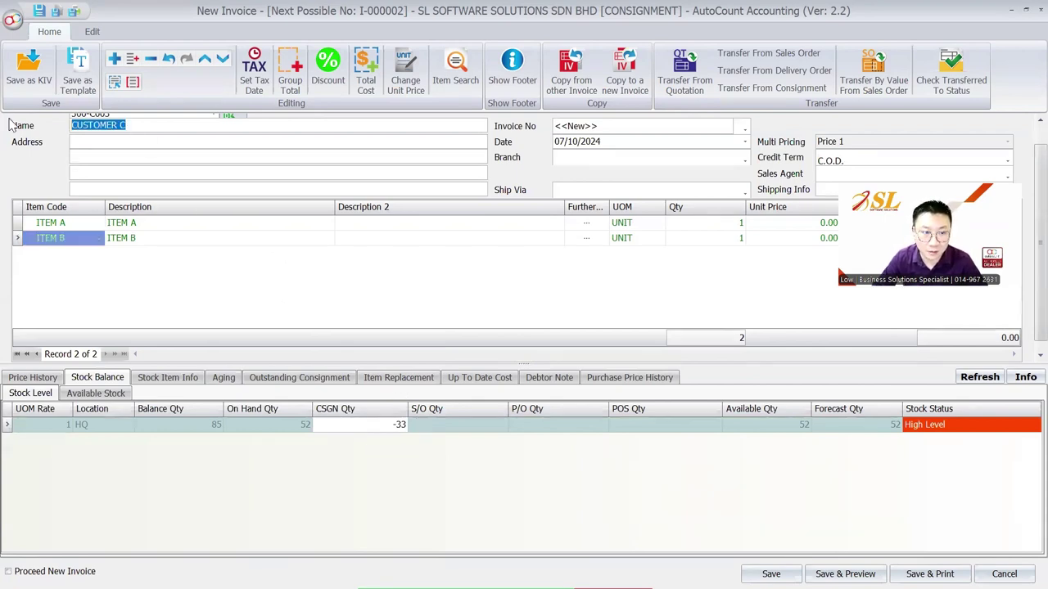
pyautogui.click(1039, 9)
pyautogui.click(523, 322)
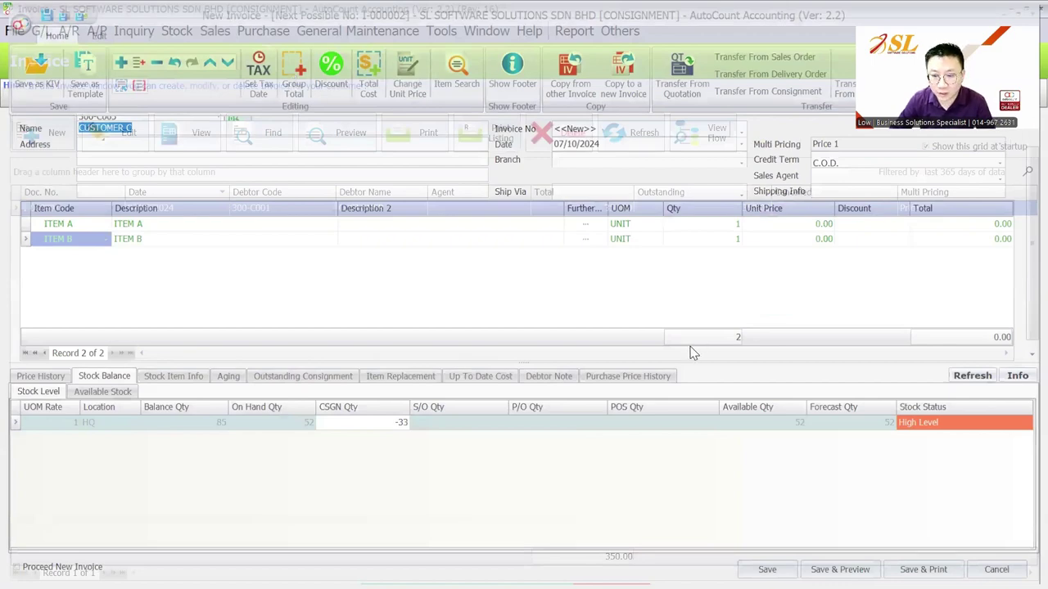
# Switch to the presentation slide listing the standard sales consignment features, then return to AutoCount Accounting
pyautogui.press('super')
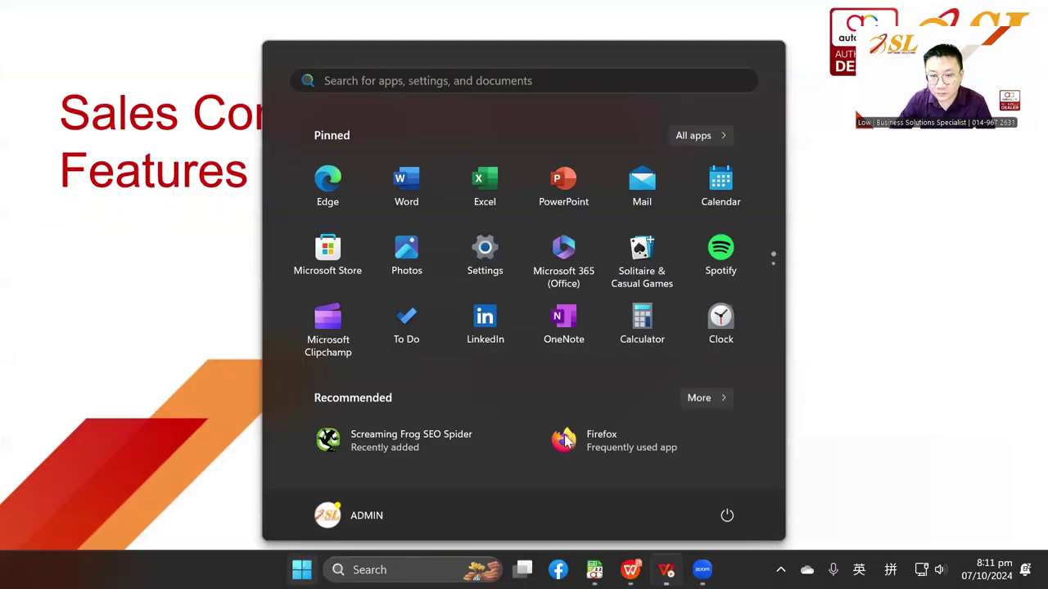
pyautogui.press('Escape')
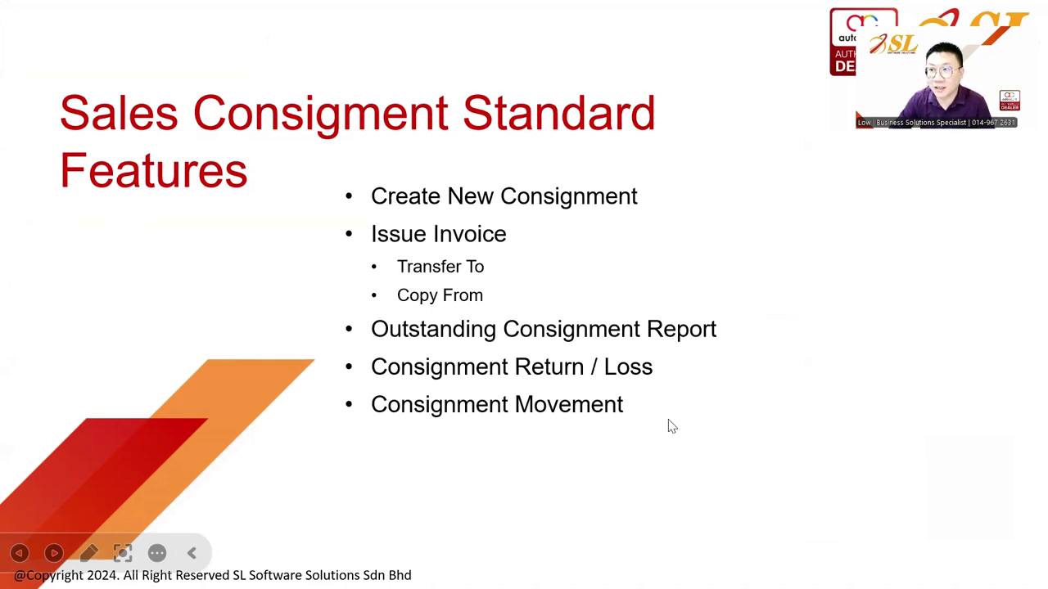
pyautogui.press('super')
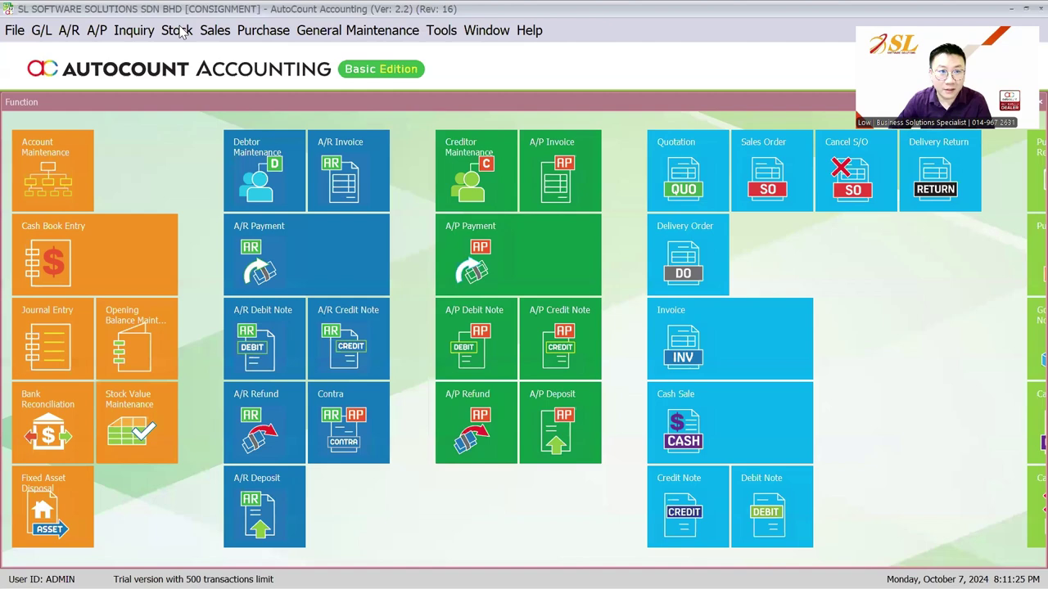
# Open the Consignment Movement Report and run the inquiry for 01/01/2024 to 07/10/2024 without debtor or item filters
pyautogui.click(214, 30)
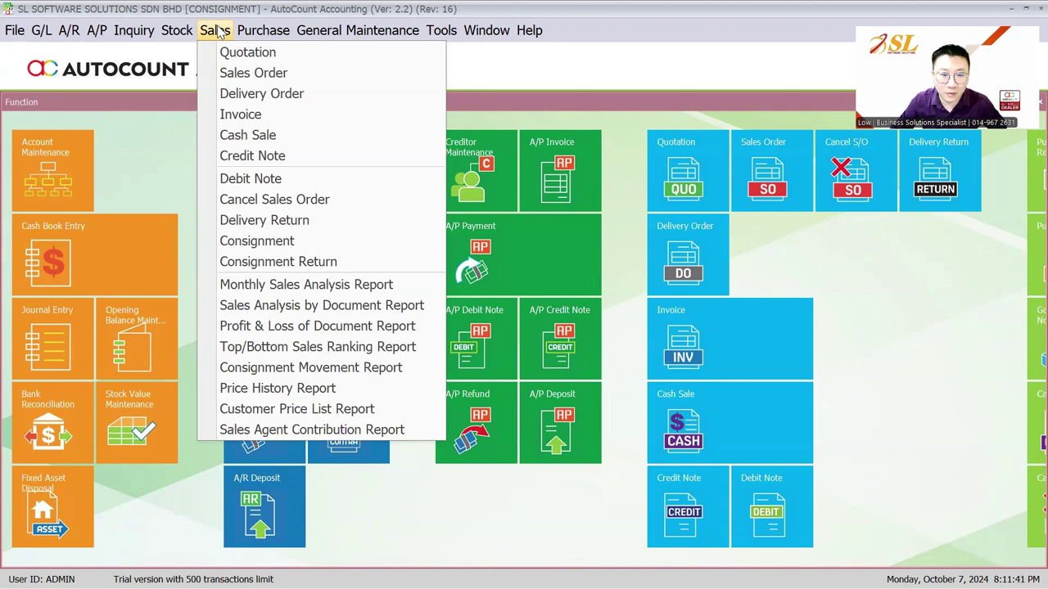
pyautogui.click(276, 370)
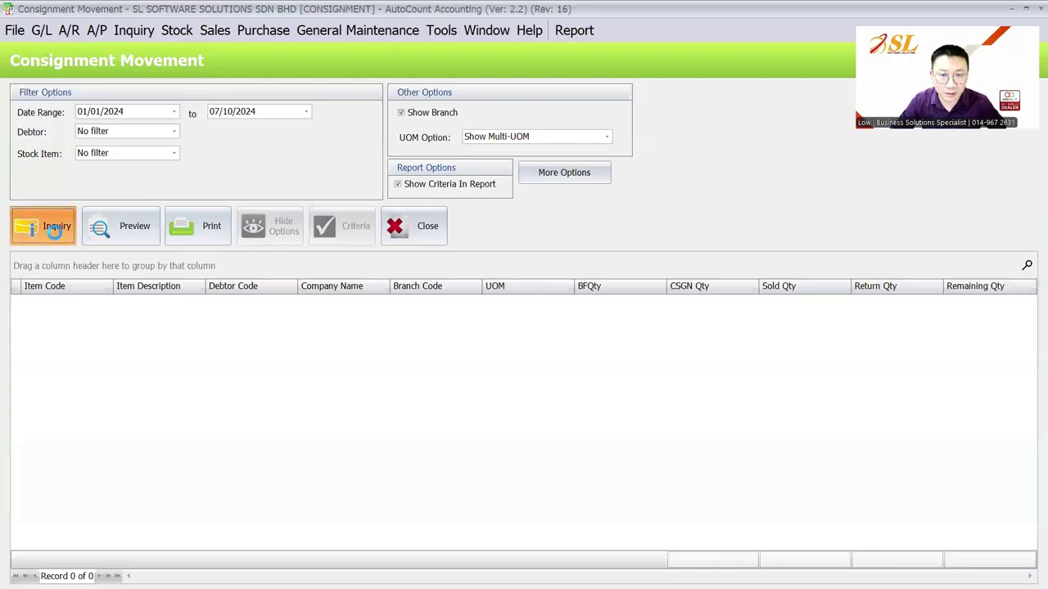
pyautogui.click(49, 229)
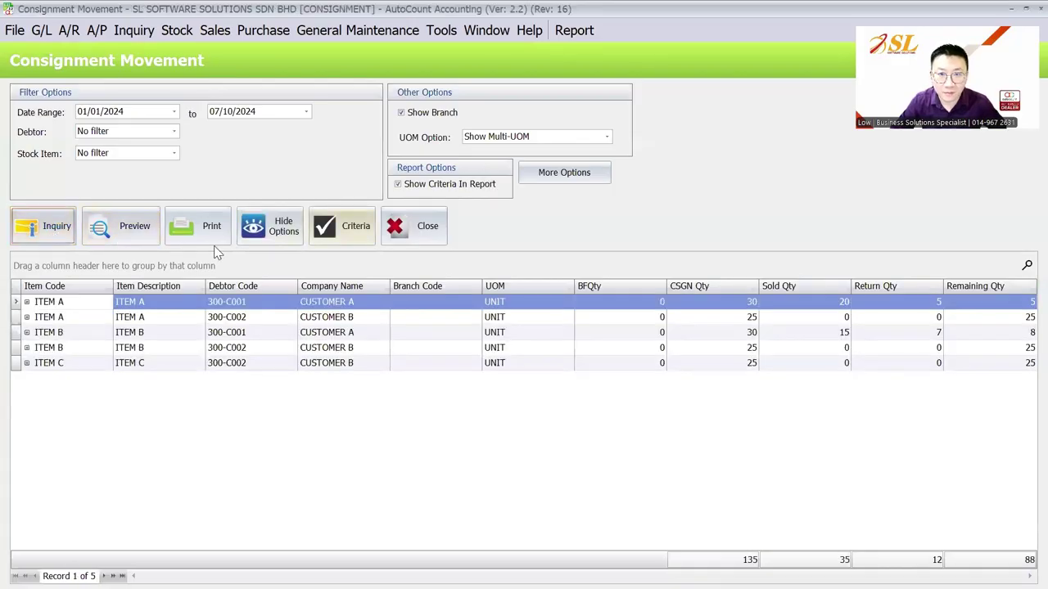
# Preview the Consignment Movement report, review the quantities per customer and close the preview
pyautogui.click(145, 231)
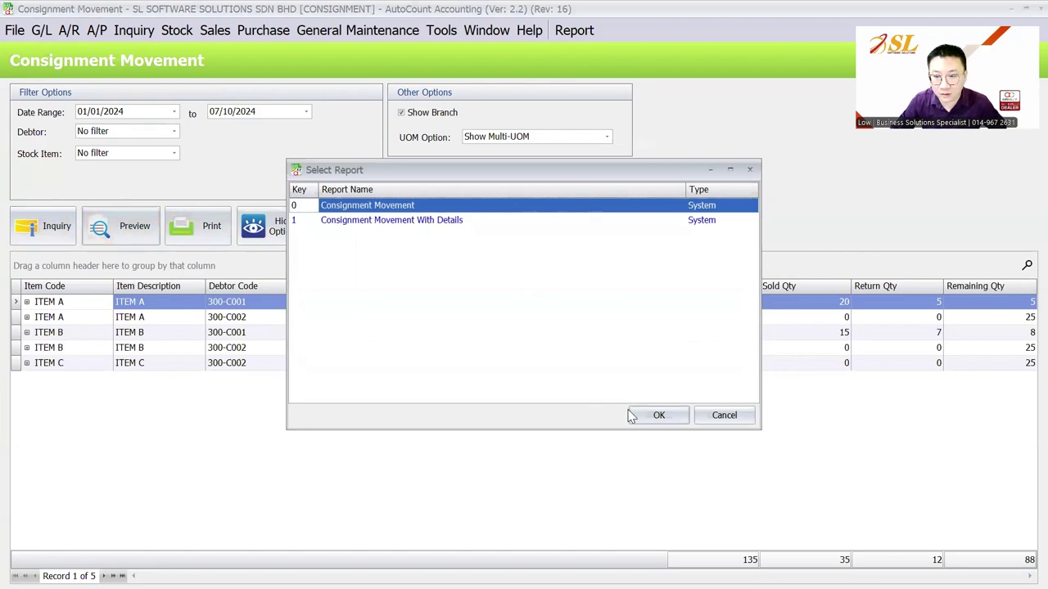
pyautogui.click(648, 415)
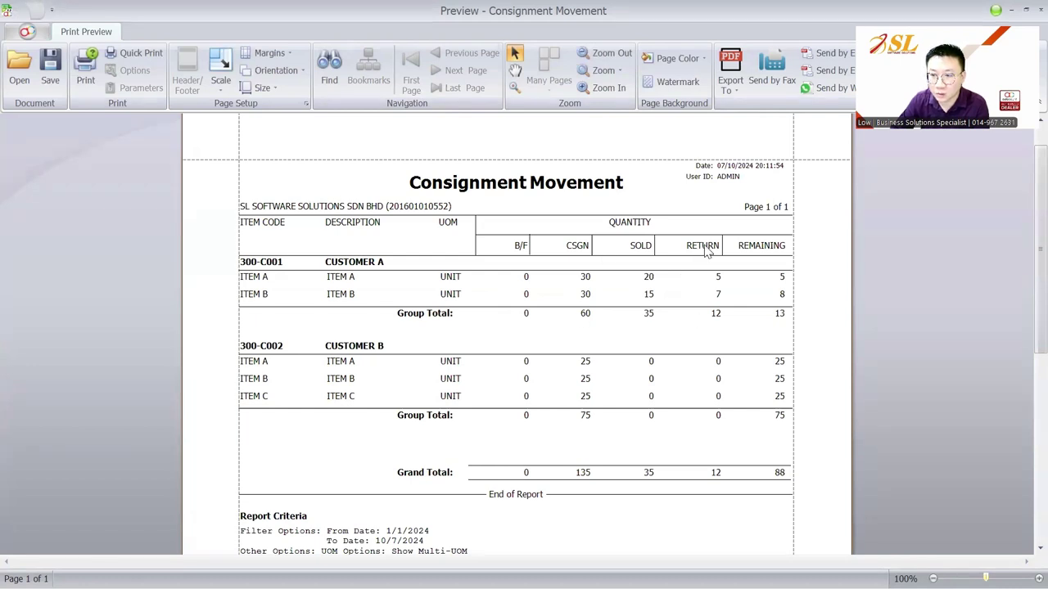
pyautogui.press('Escape')
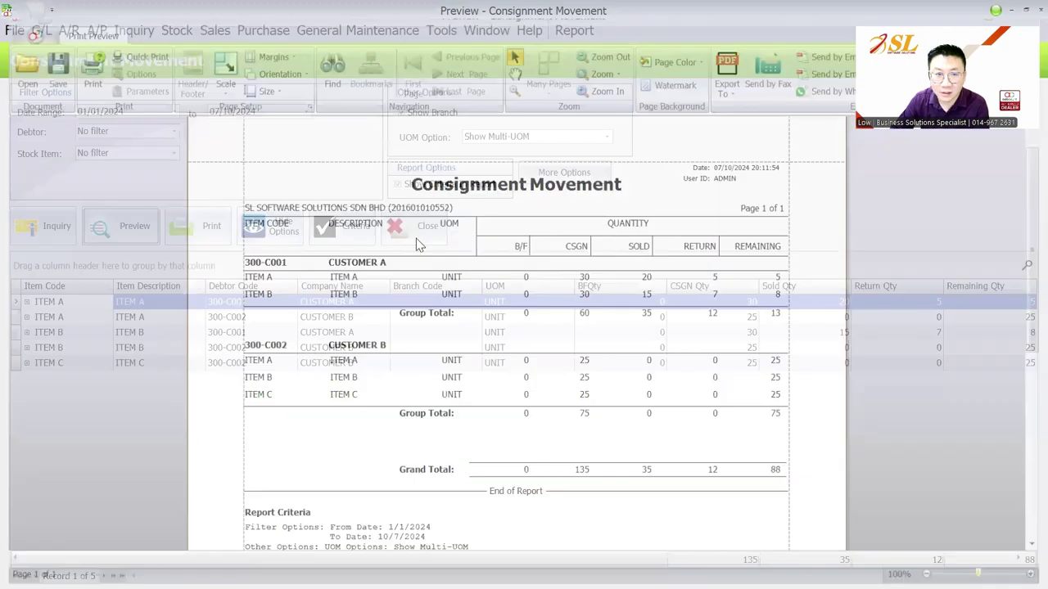
# Preview the Consignment Movement With Details report, review the document details for each customer's items and close the preview
pyautogui.click(131, 229)
pyautogui.click(475, 224)
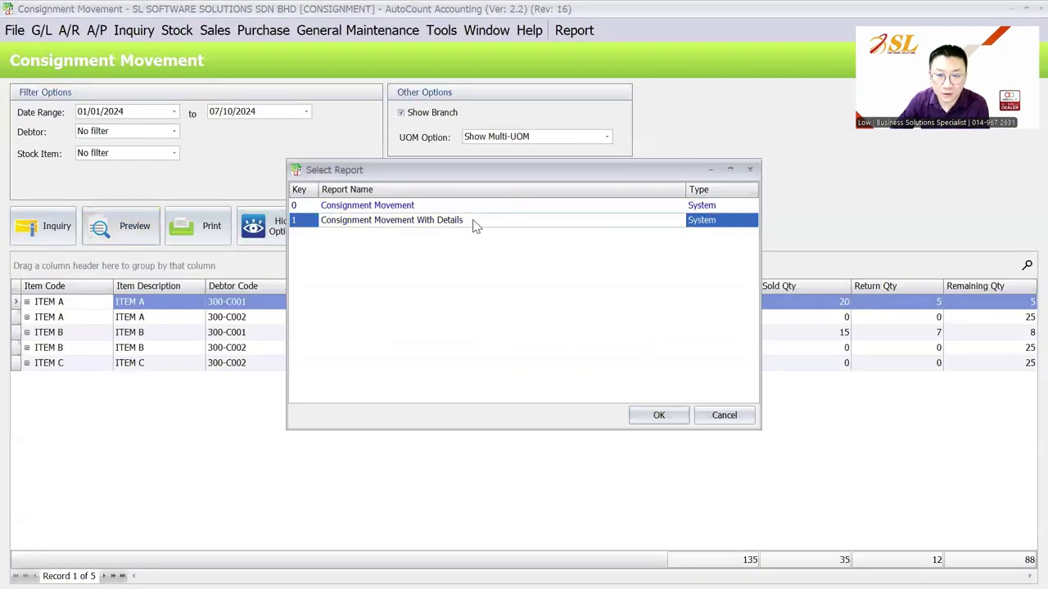
pyautogui.click(657, 415)
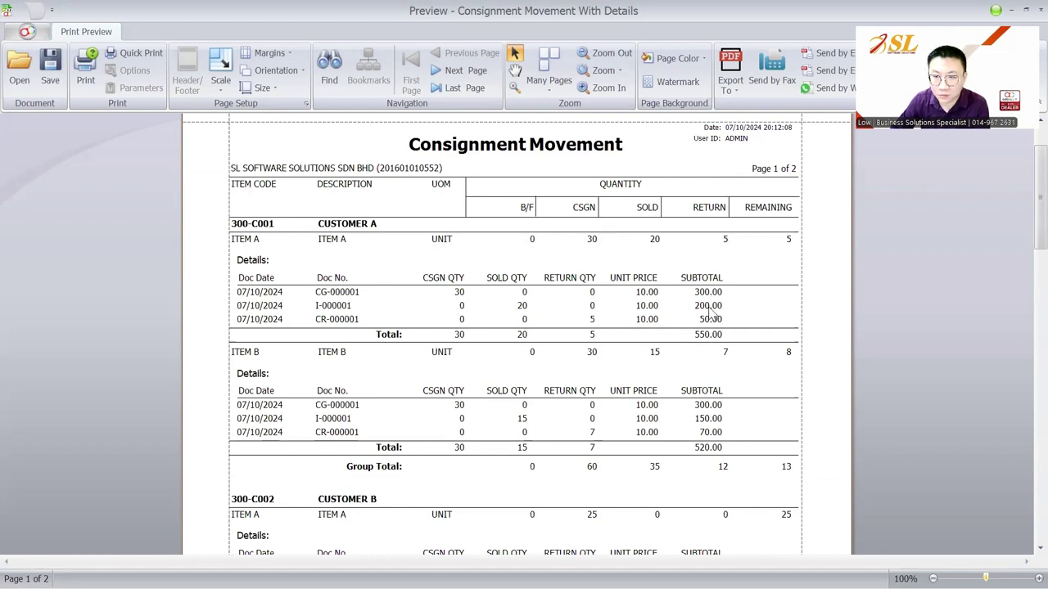
pyautogui.scroll(-8, 711, 313)
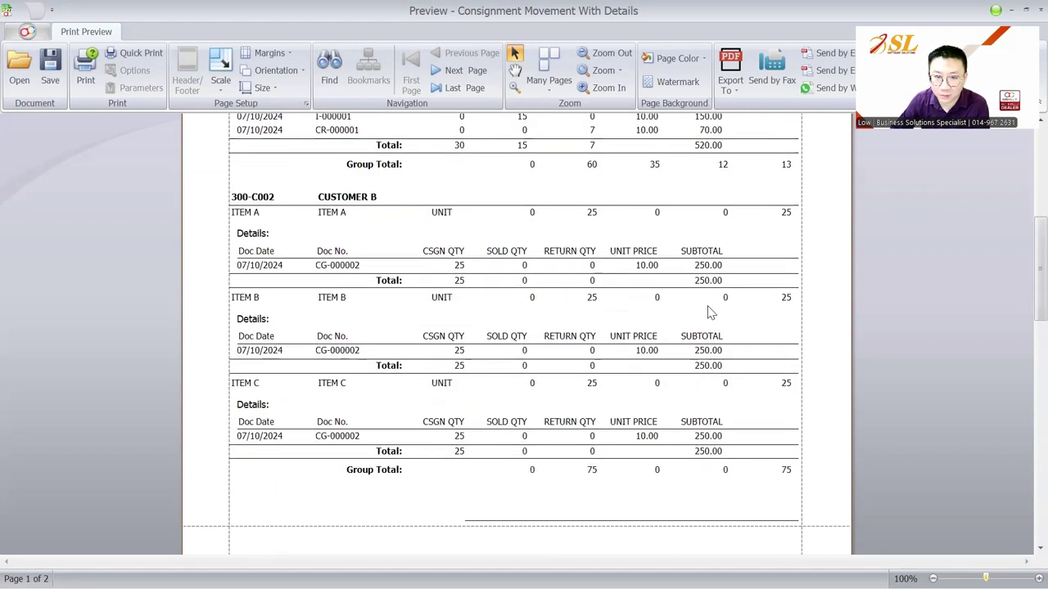
pyautogui.press('Escape')
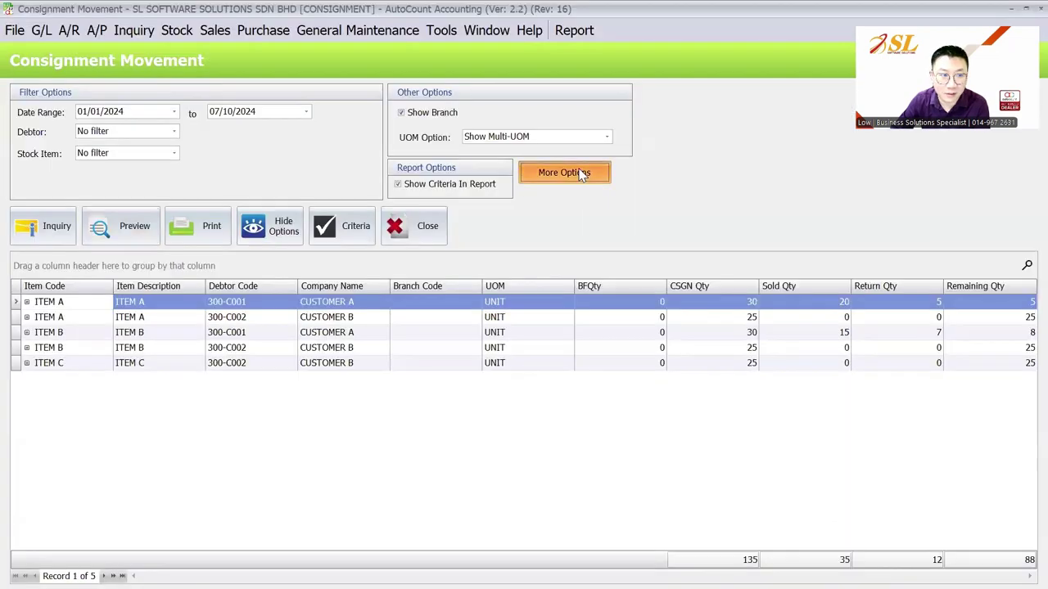
# Filter the Consignment Movement report by multi-select to debtor 300-C001, CUSTOMER A, and rerun the inquiry
pyautogui.click(136, 132)
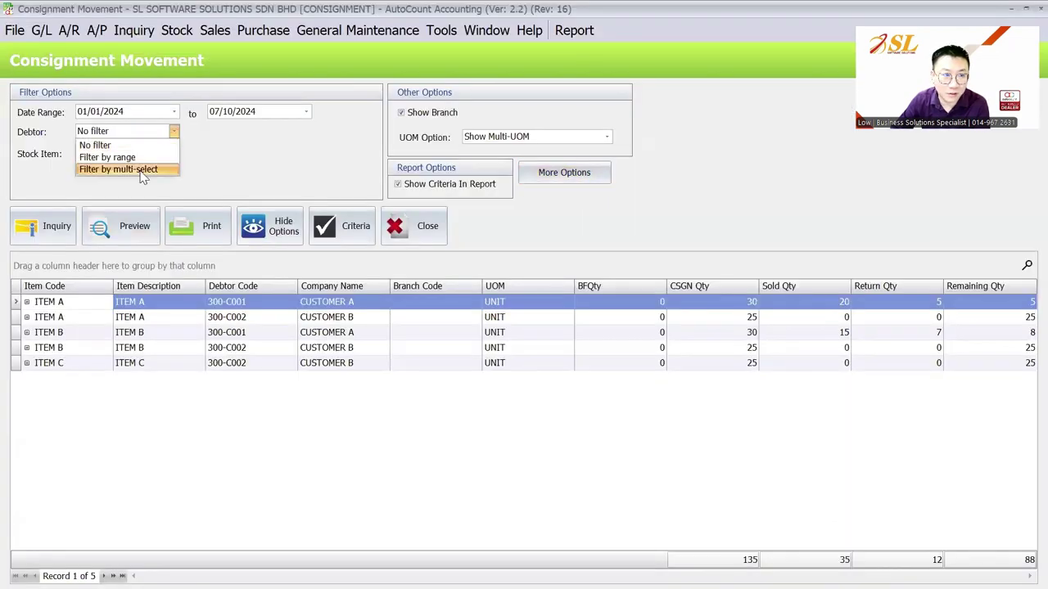
pyautogui.click(139, 169)
pyautogui.click(279, 208)
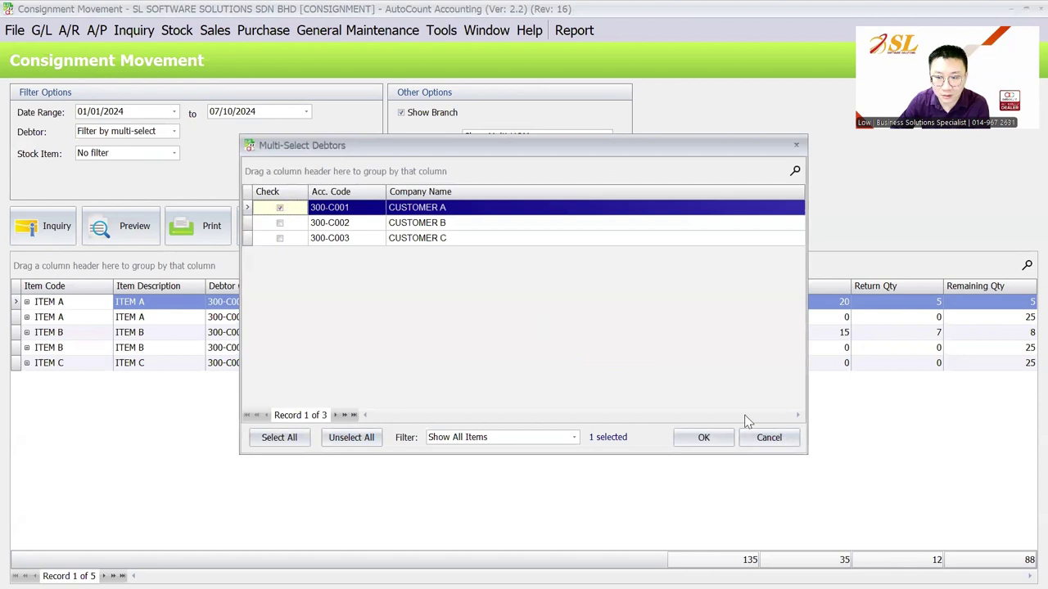
pyautogui.click(703, 437)
pyautogui.click(49, 227)
# Preview Consignment Movement With Details for the filtered debtor, then close the preview and the report
pyautogui.click(114, 226)
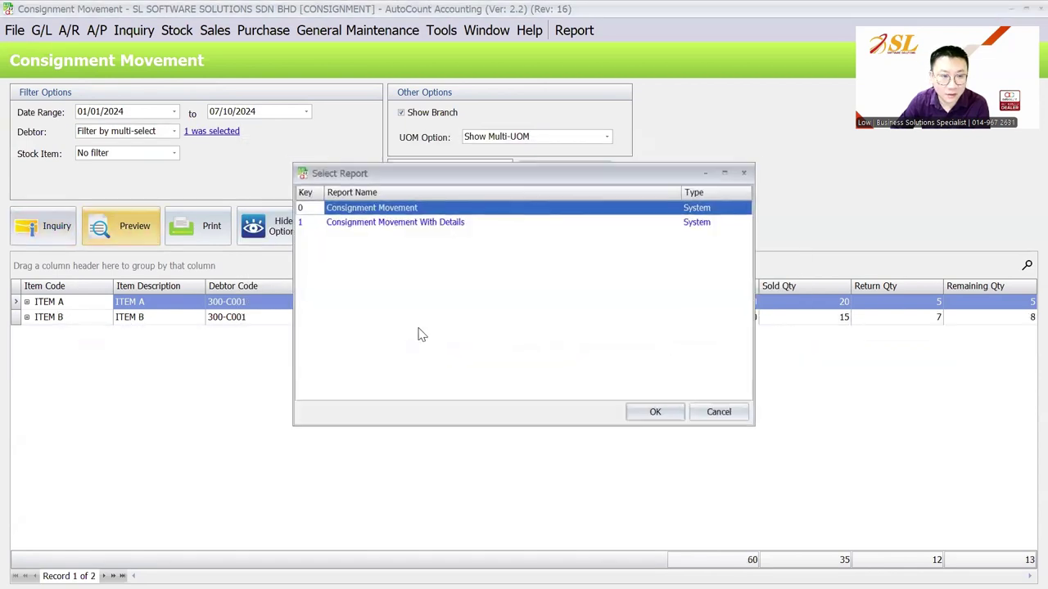
pyautogui.press('Down')
pyautogui.click(655, 412)
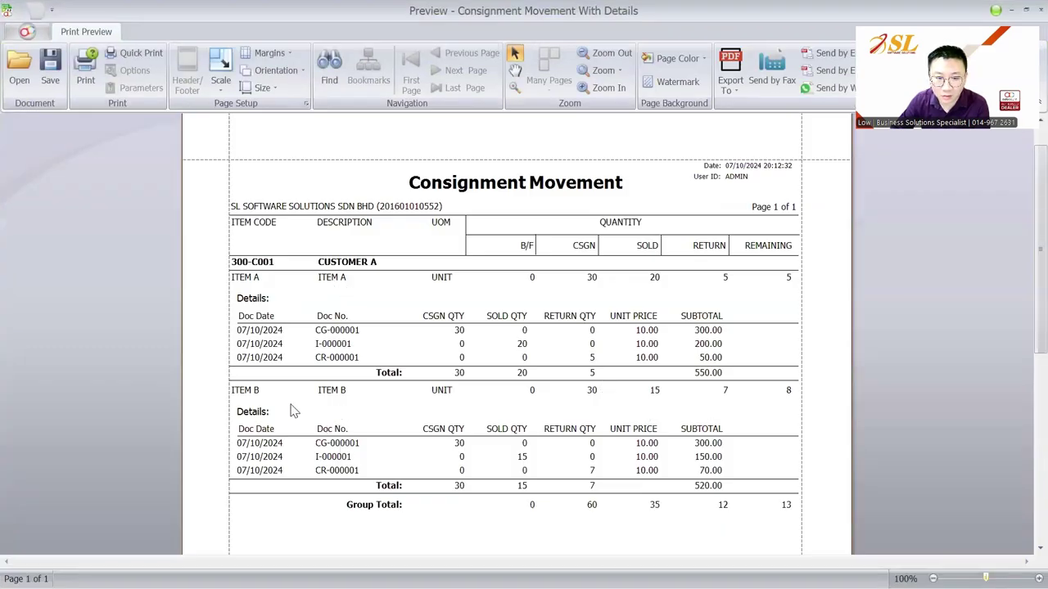
pyautogui.press('Escape')
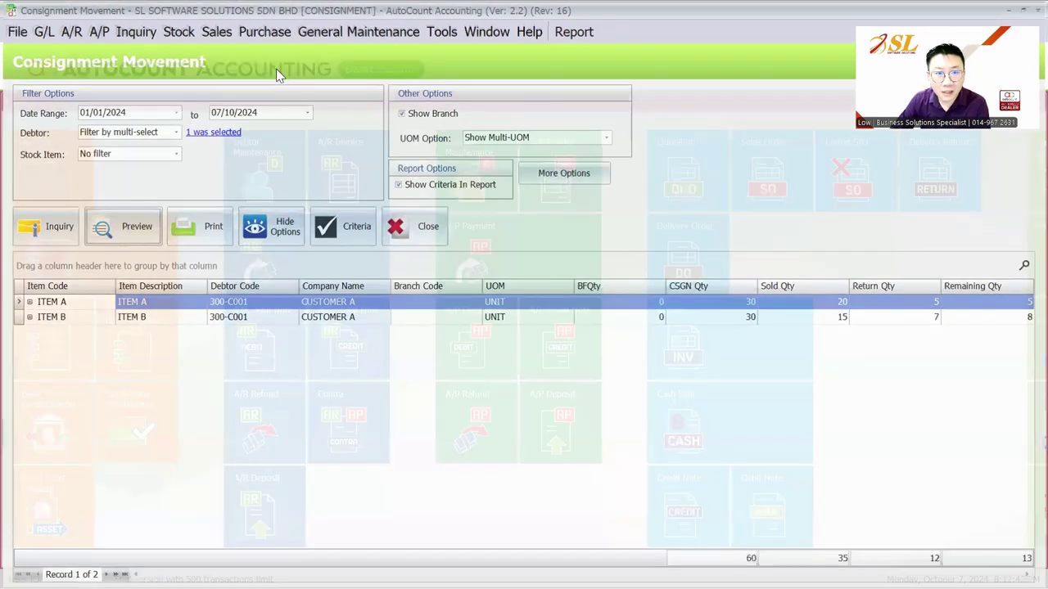
# Run the Stock Balance Report inquiry dated 07/10/2024, review the items' quantities and costs, and close the report
pyautogui.click(177, 31)
pyautogui.moveTo(220, 34)
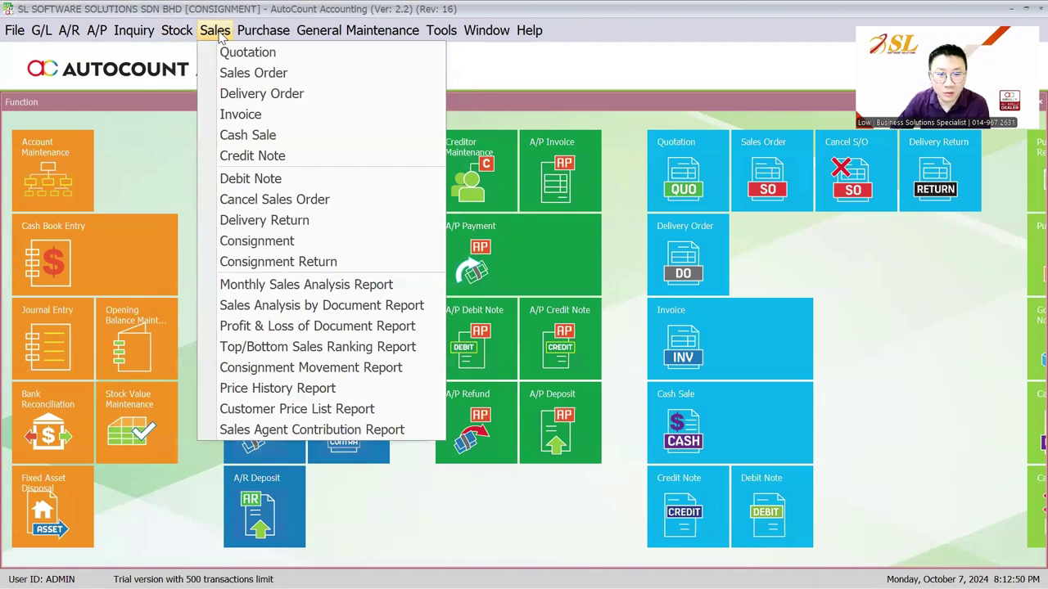
pyautogui.moveTo(176, 33)
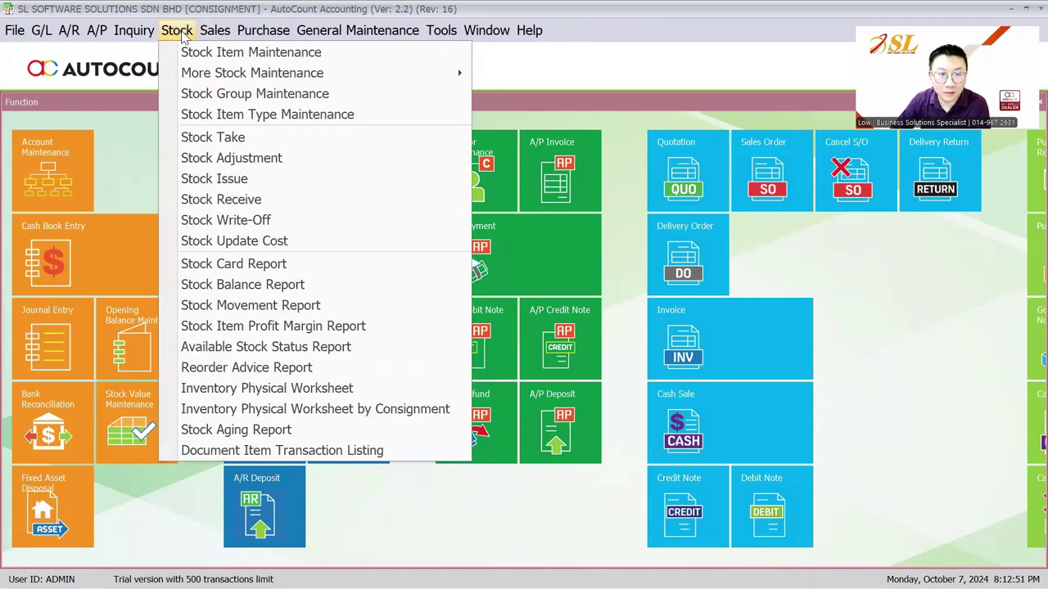
pyautogui.click(281, 287)
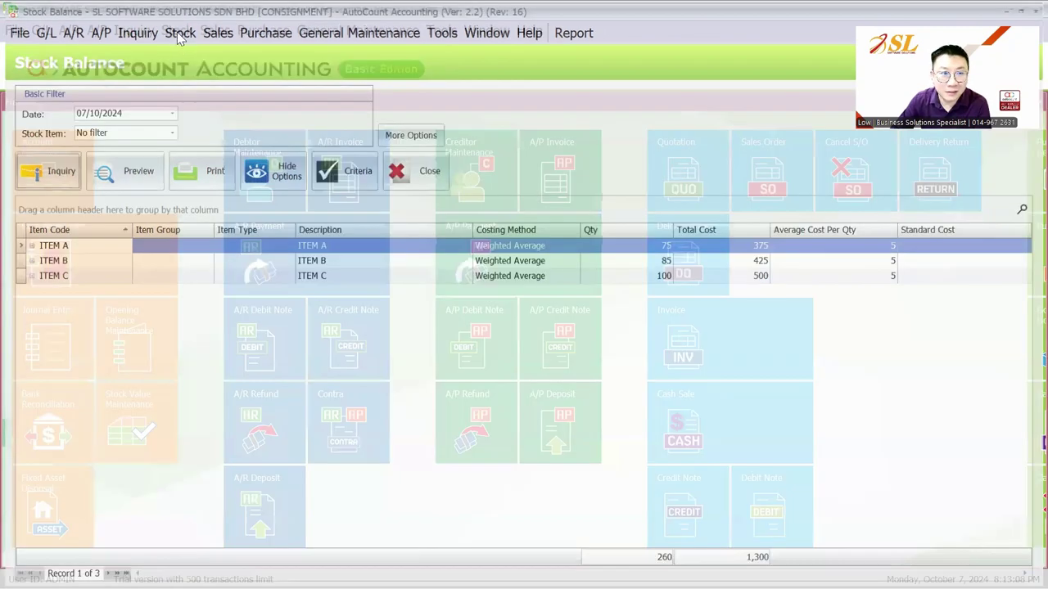
# Bring up the available stock functions and reports
pyautogui.click(177, 32)
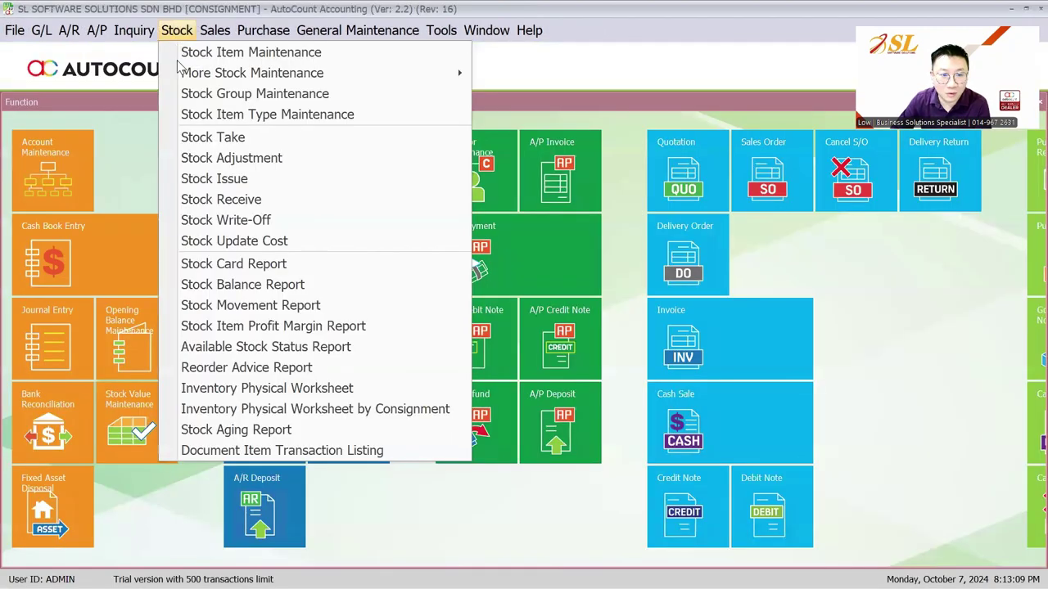